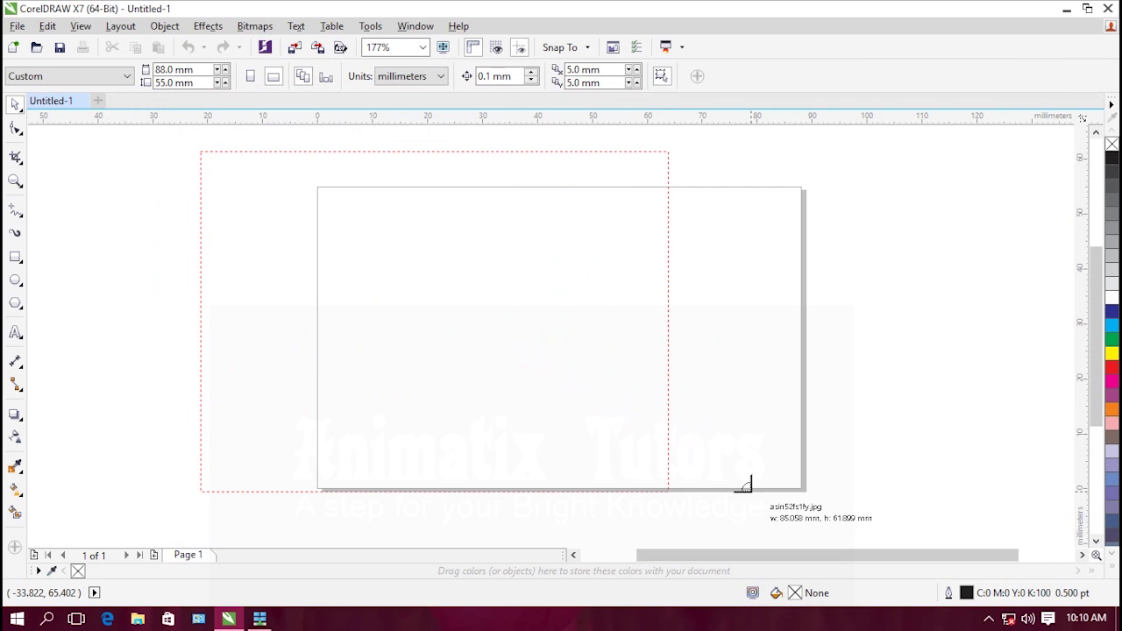
Place the imported photo asin52fs1fy.jpg over the page at about 85 mm wide and 62 mm high
{"action": "mouse_move", "coordinate": [583, 412]}
{"action": "left_mouse_down"}
{"action": "mouse_move", "coordinate": [571, 414]}
{"action": "mouse_move", "coordinate": [603, 415]}
{"action": "left_mouse_up"}
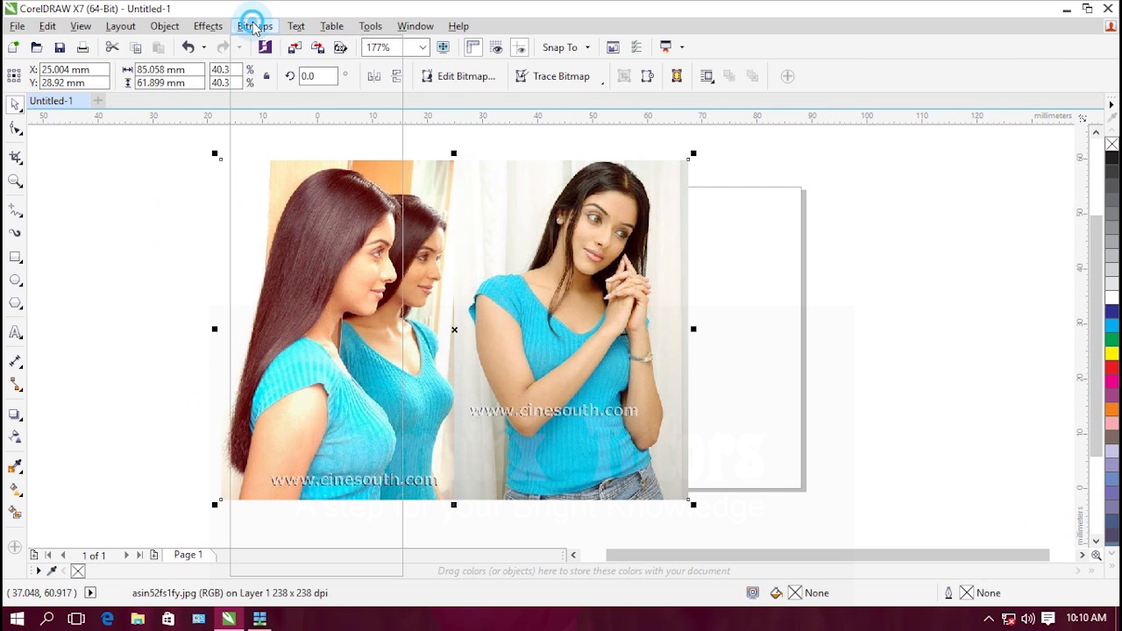
Preview a 3D Rotate effect on the photo with vertical rotation 6 and horizontal rotation 32
{"action": "left_click", "coordinate": [254, 26]}
{"action": "mouse_move", "coordinate": [338, 344]}
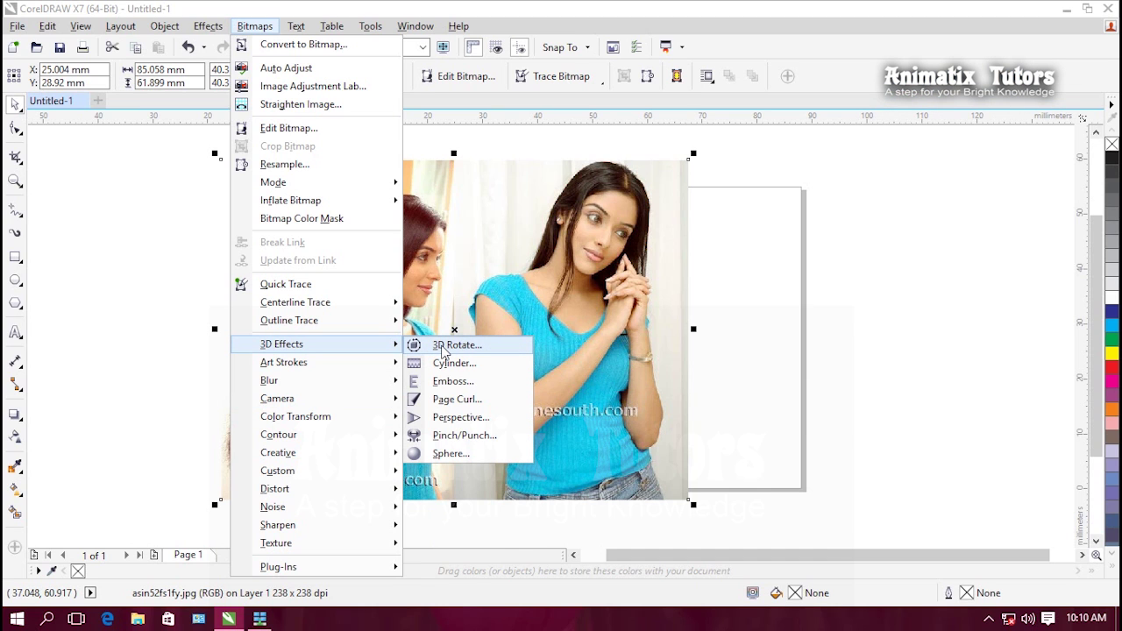
{"action": "left_click", "coordinate": [444, 349]}
{"action": "left_click_drag", "start_coordinate": [526, 226], "coordinate": [808, 70]}
{"action": "left_click", "coordinate": [801, 105]}
{"action": "left_click_drag", "start_coordinate": [669, 149], "coordinate": [687, 145]}
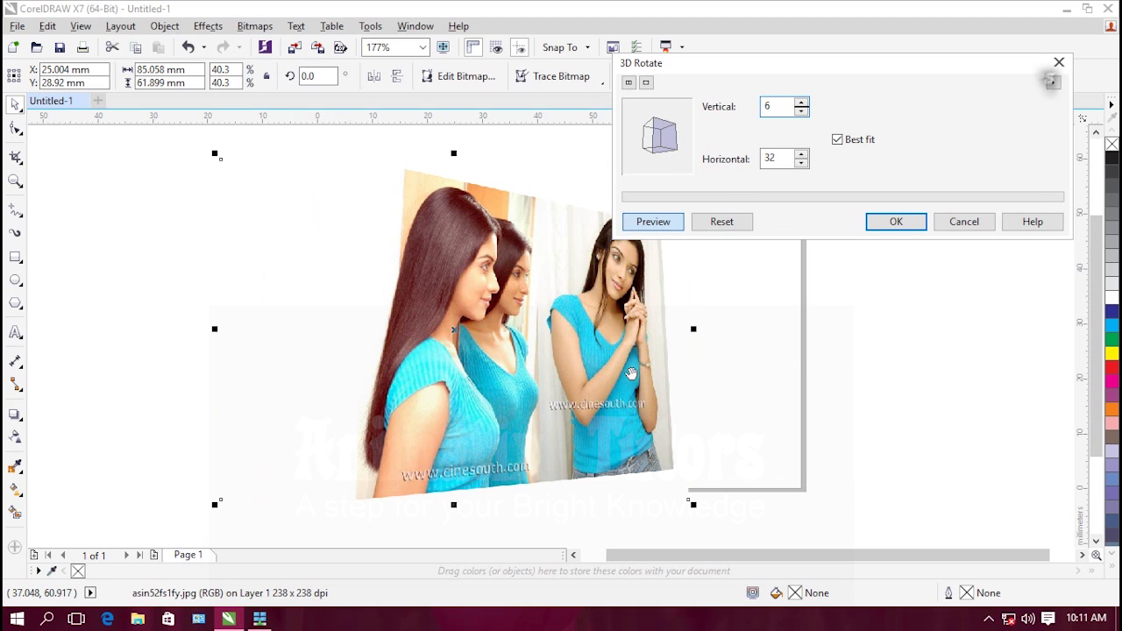
Try a 3D rotation of vertical -11 and horizontal 31 on the photo, and cancel the effect
{"action": "mouse_move", "coordinate": [676, 149]}
{"action": "left_mouse_down"}
{"action": "mouse_move", "coordinate": [652, 140]}
{"action": "mouse_move", "coordinate": [666, 145]}
{"action": "left_mouse_up"}
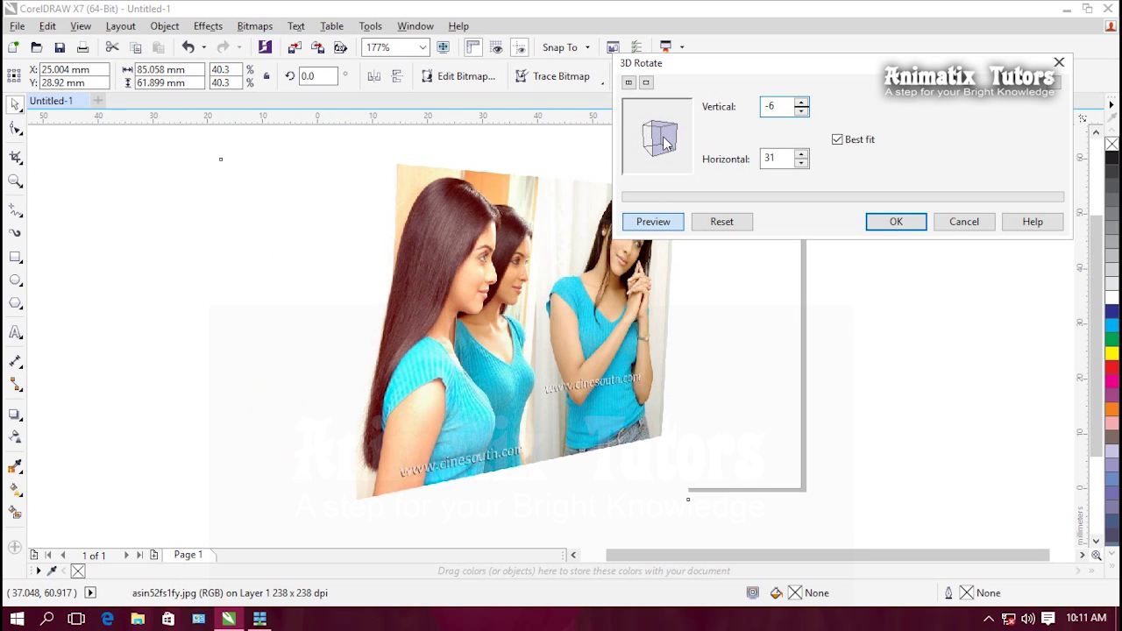
{"action": "left_click", "coordinate": [800, 114]}
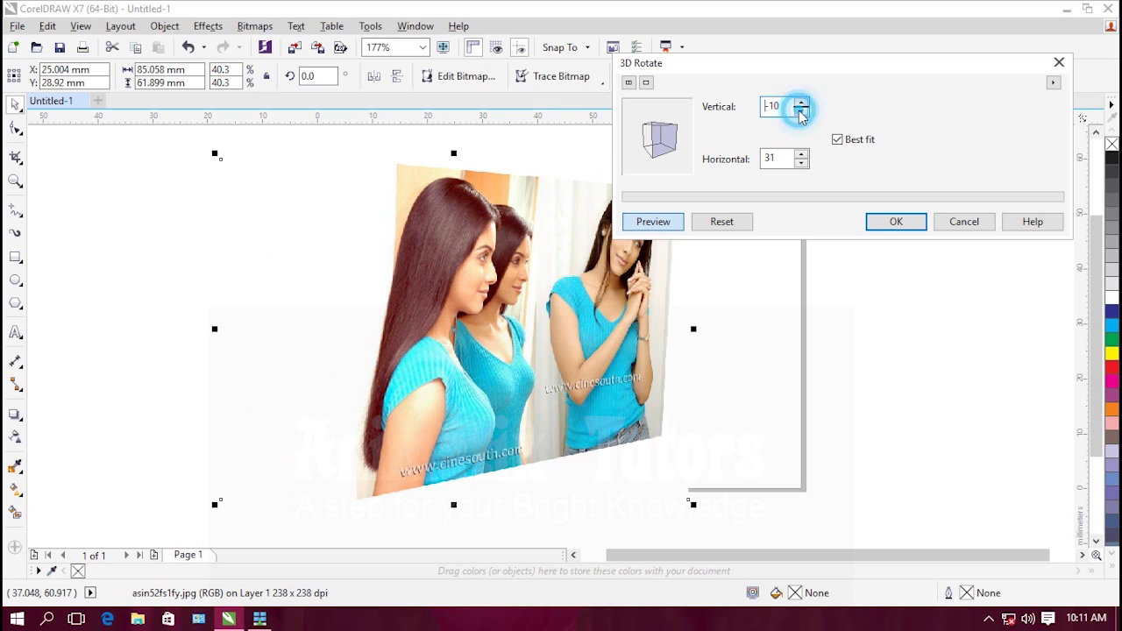
{"action": "left_click", "coordinate": [800, 114]}
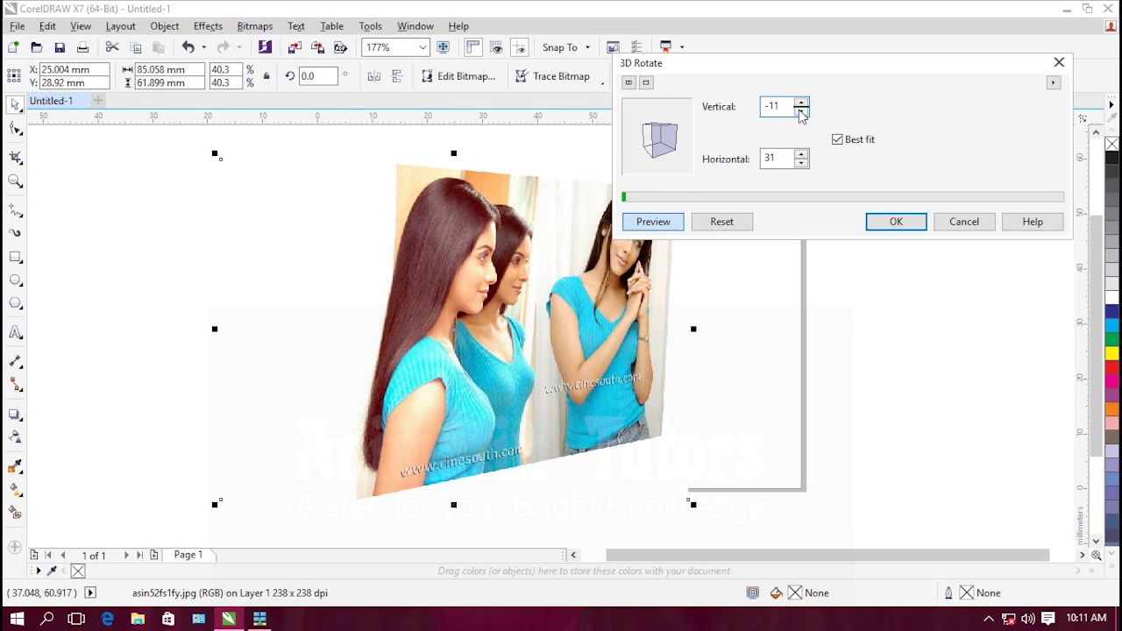
{"action": "left_click", "coordinate": [964, 222]}
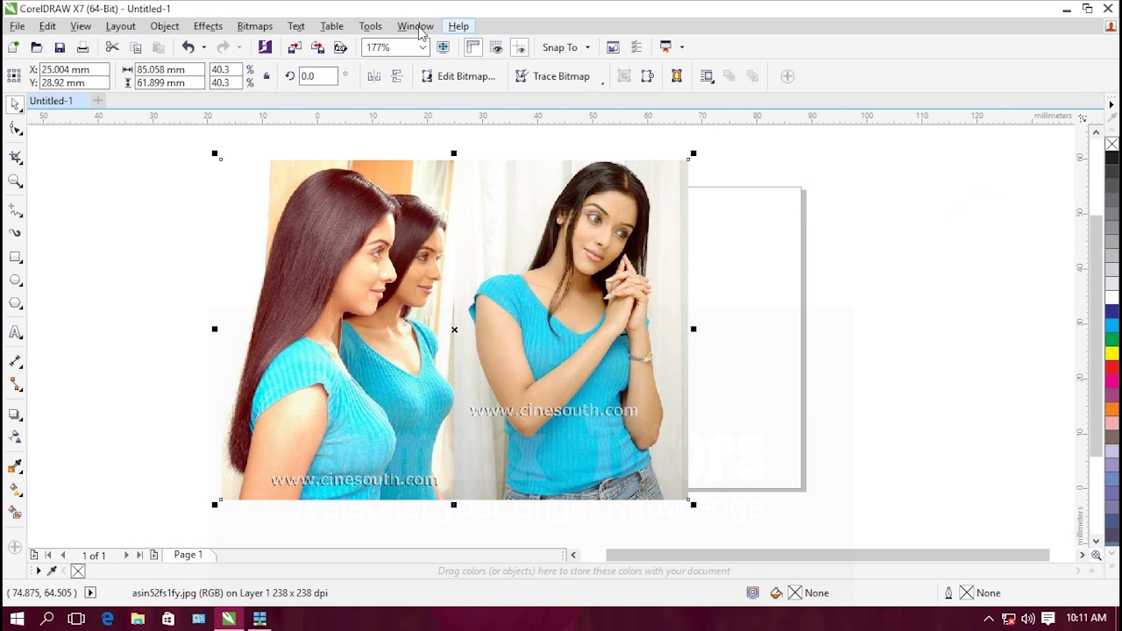
Preview the Cylinder effect on the photo in Horizontal mode at 80 percent, and cancel it
{"action": "left_click", "coordinate": [254, 25]}
{"action": "mouse_move", "coordinate": [283, 355]}
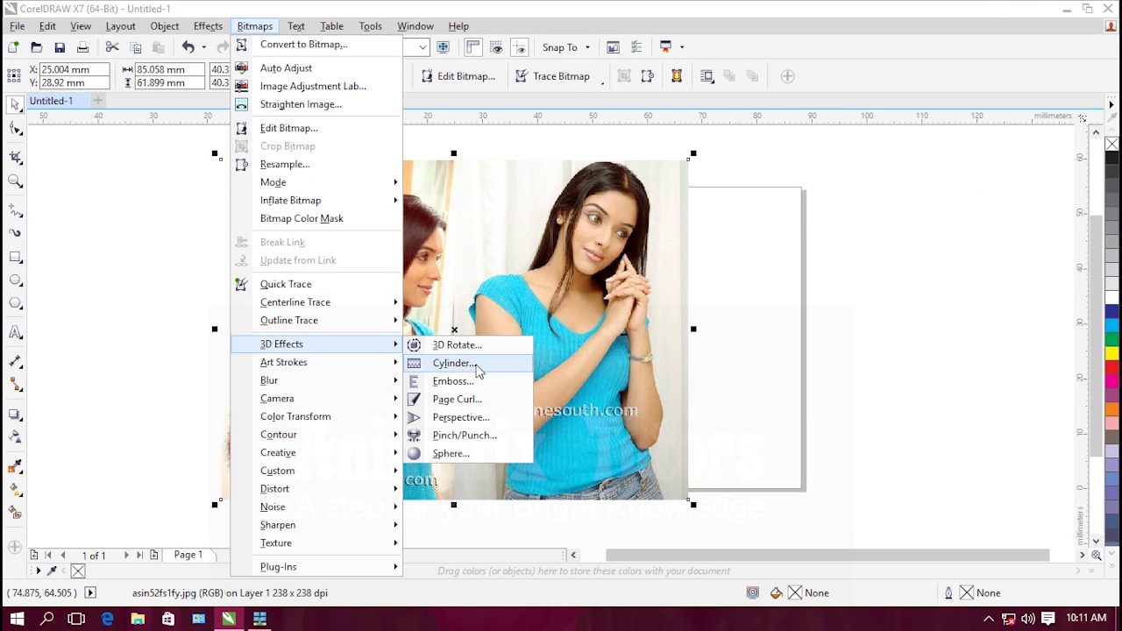
{"action": "left_click", "coordinate": [474, 365]}
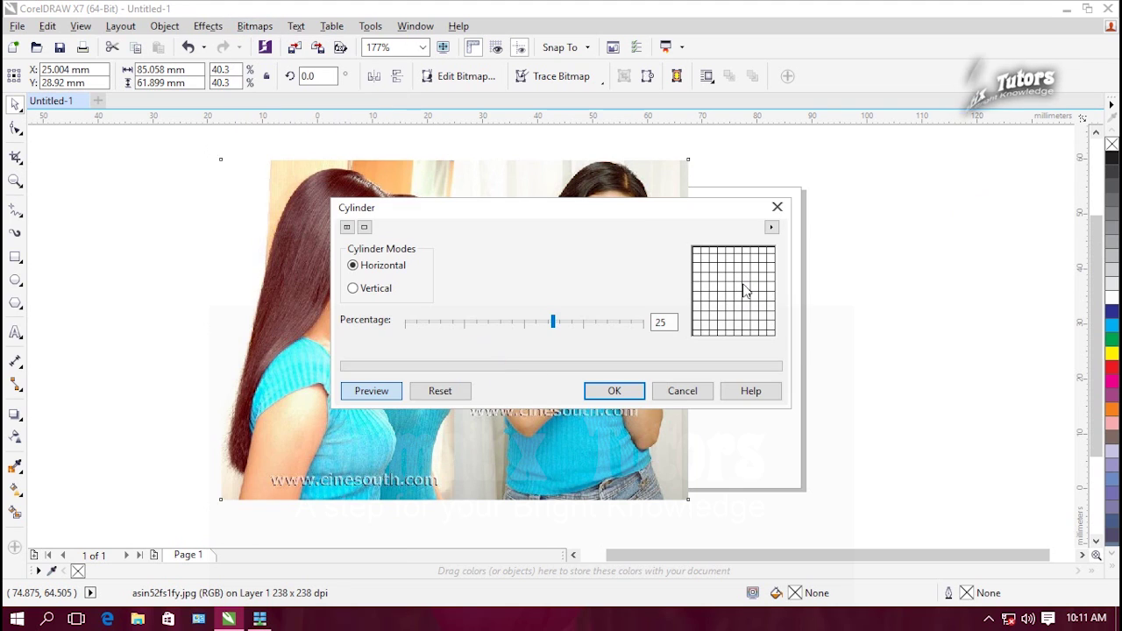
{"action": "left_click_drag", "start_coordinate": [638, 218], "coordinate": [814, 97]}
{"action": "left_click_drag", "start_coordinate": [728, 202], "coordinate": [794, 202]}
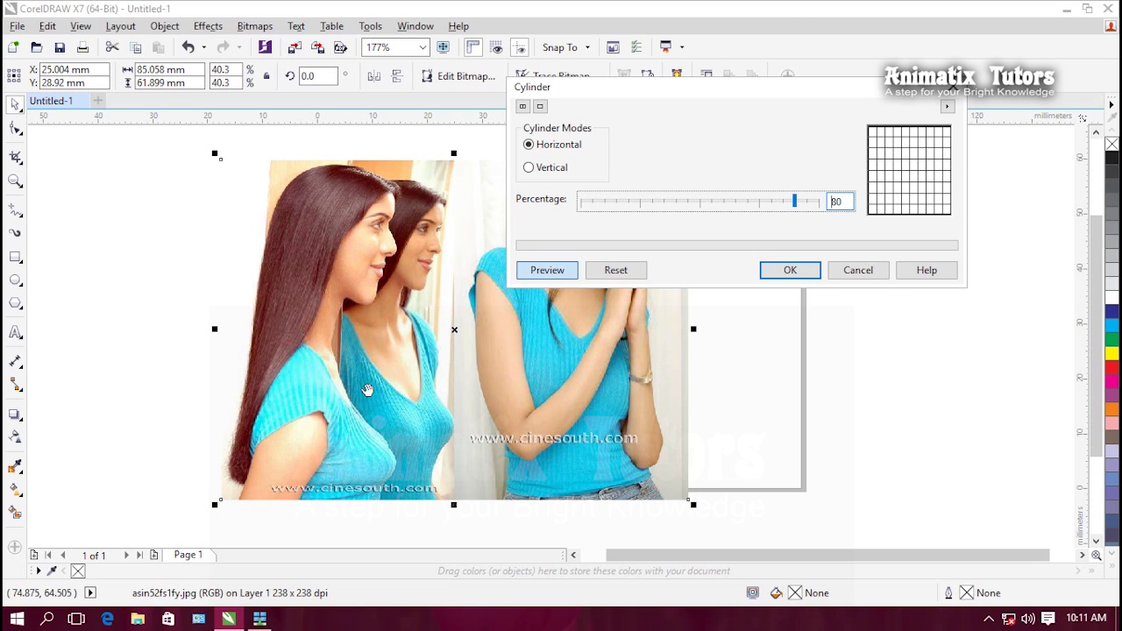
{"action": "left_click", "coordinate": [859, 272]}
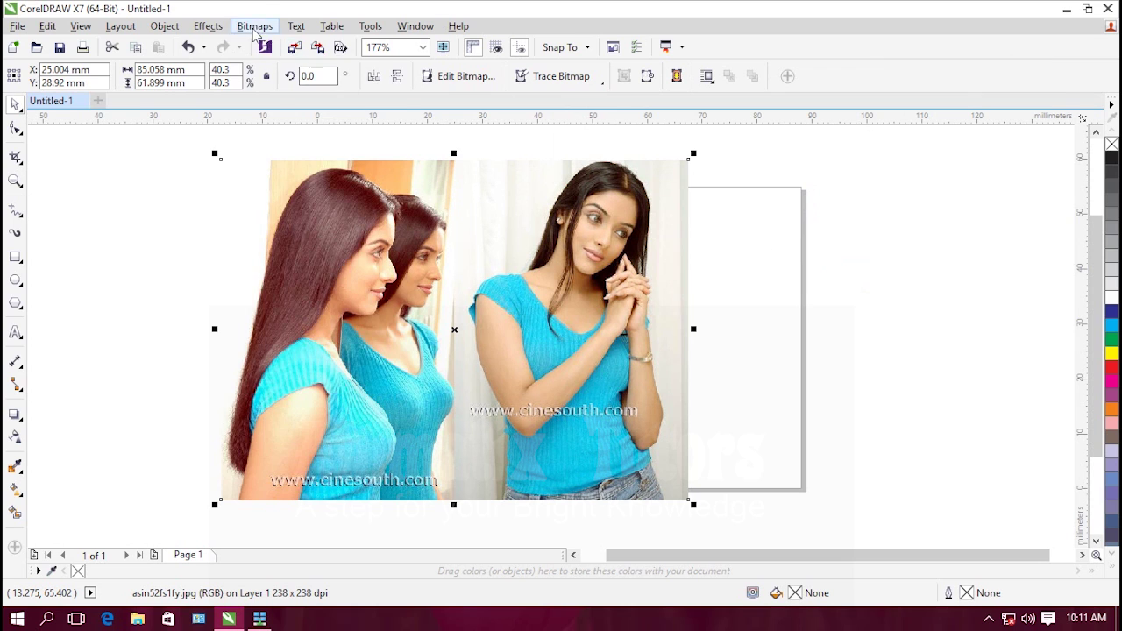
Preview the Page Curl effect on each corner of the photo, ending with the upper-left corner
{"action": "left_click", "coordinate": [254, 25]}
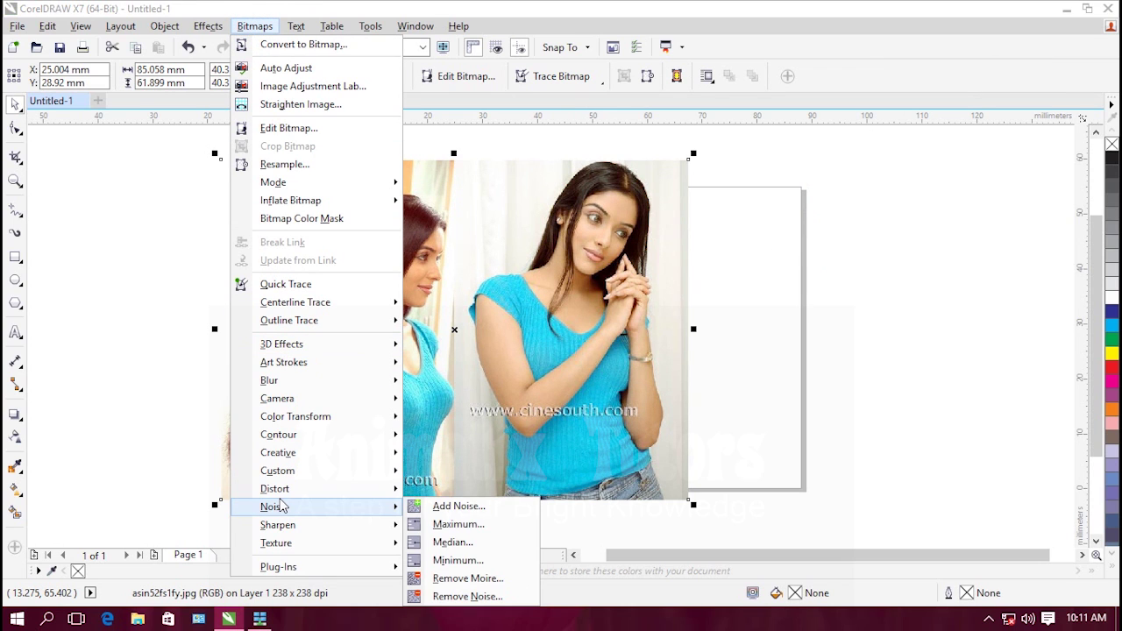
{"action": "mouse_move", "coordinate": [304, 369]}
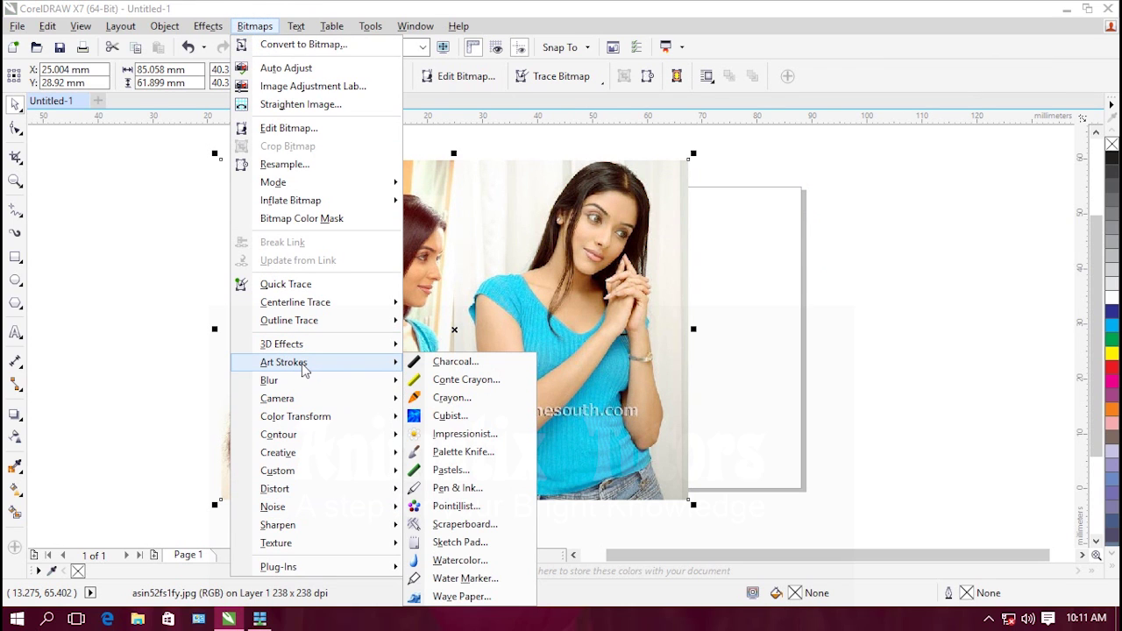
{"action": "mouse_move", "coordinate": [307, 344]}
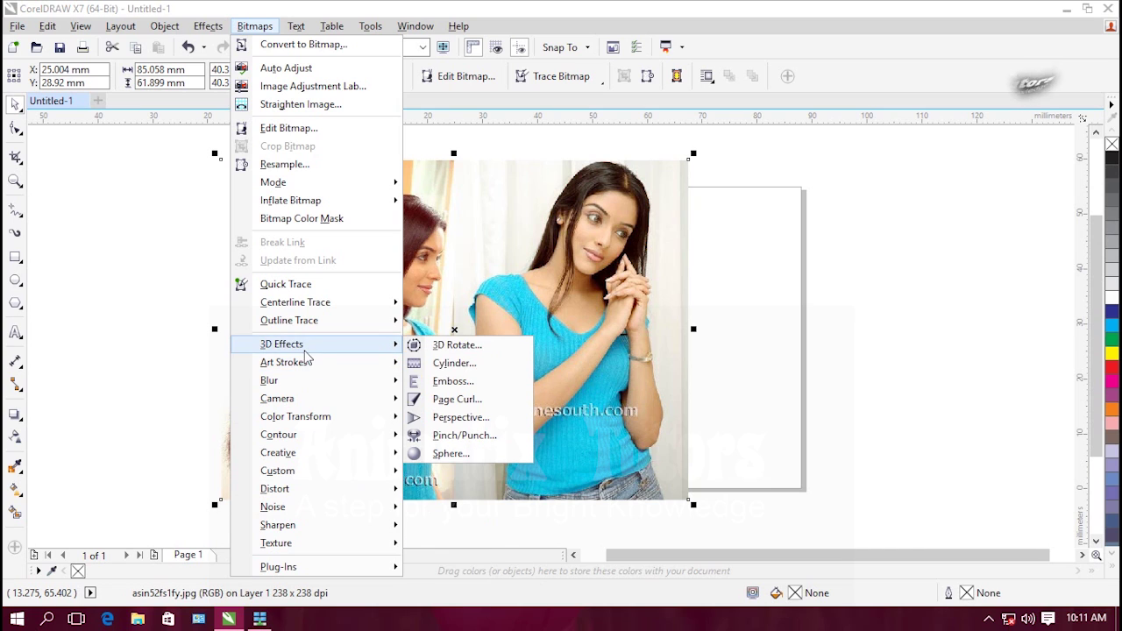
{"action": "left_click", "coordinate": [483, 404]}
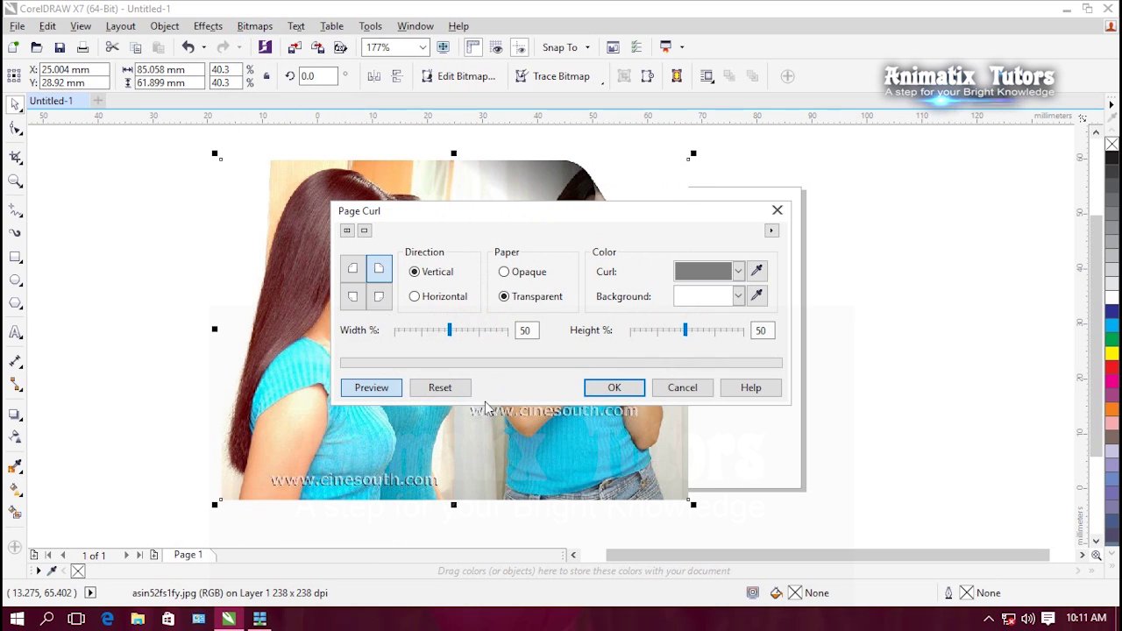
{"action": "left_click_drag", "start_coordinate": [526, 228], "coordinate": [610, 407]}
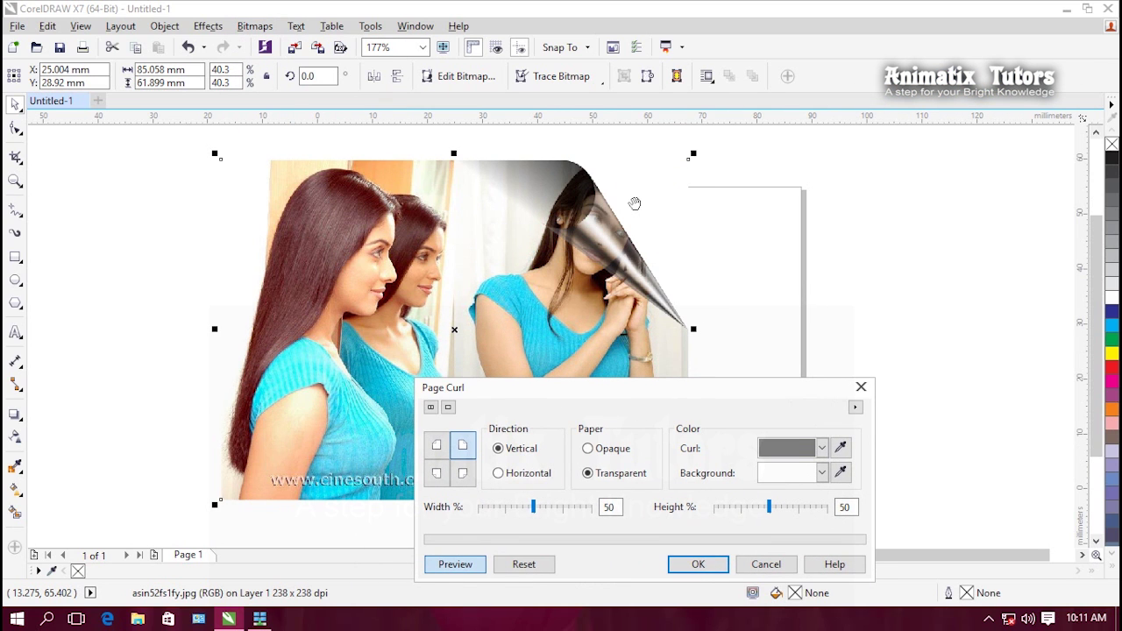
{"action": "left_click_drag", "start_coordinate": [596, 393], "coordinate": [837, 103]}
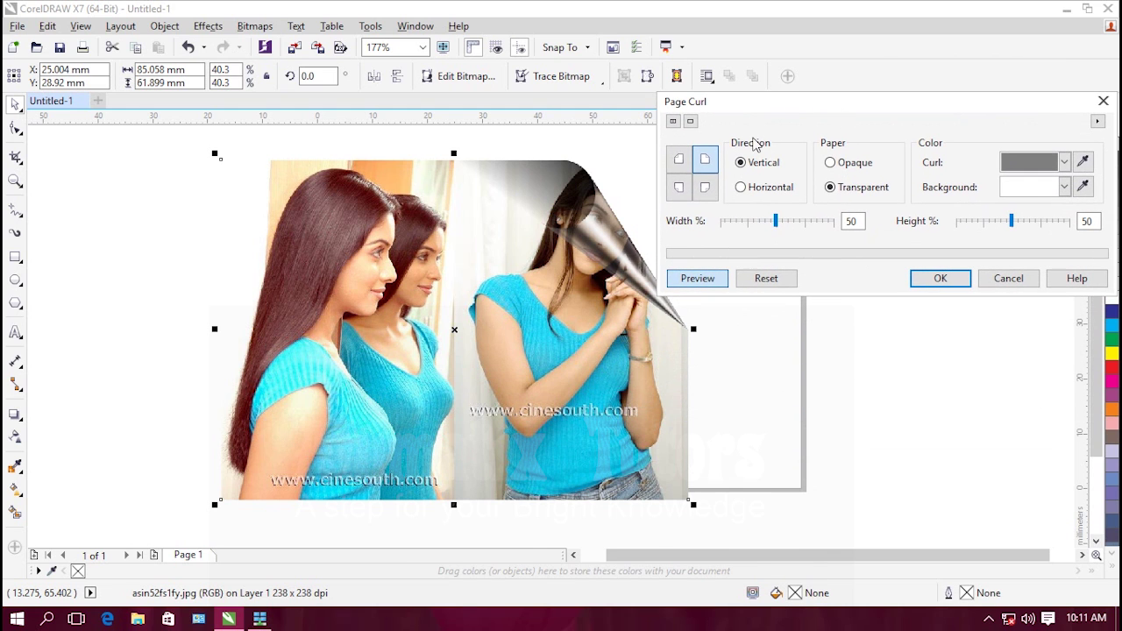
{"action": "left_click", "coordinate": [677, 164]}
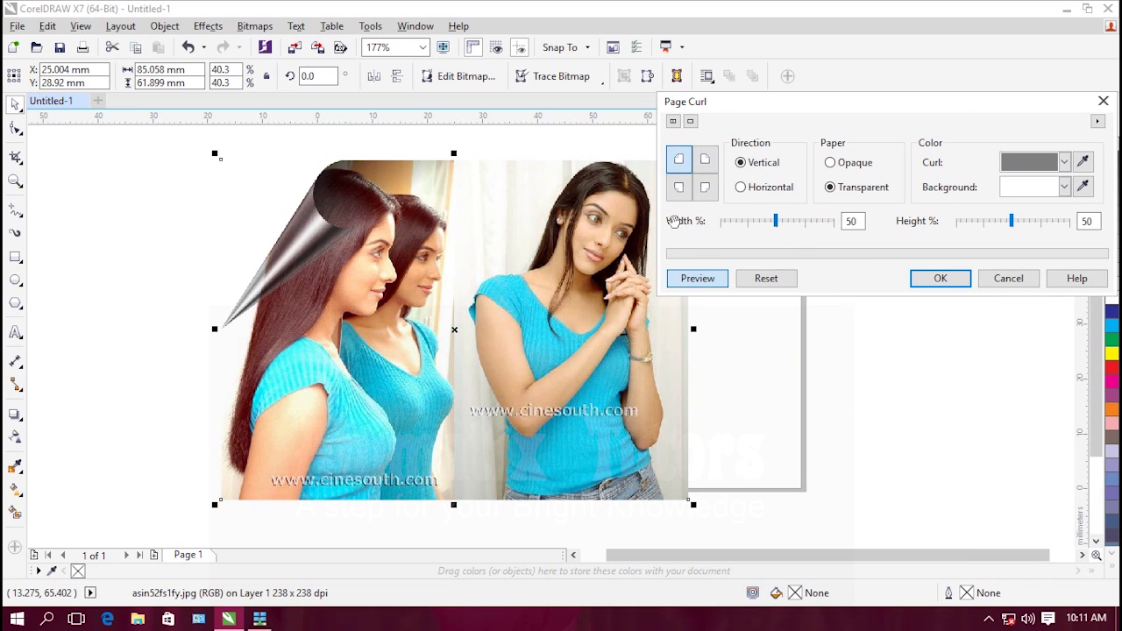
{"action": "left_click", "coordinate": [688, 193]}
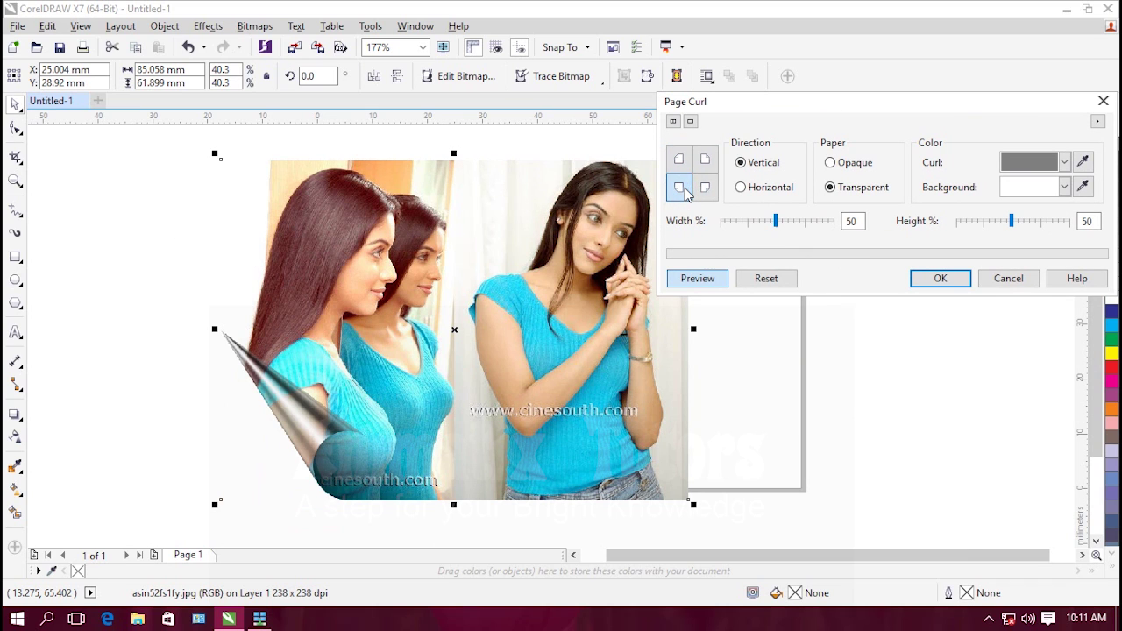
{"action": "left_click", "coordinate": [706, 188]}
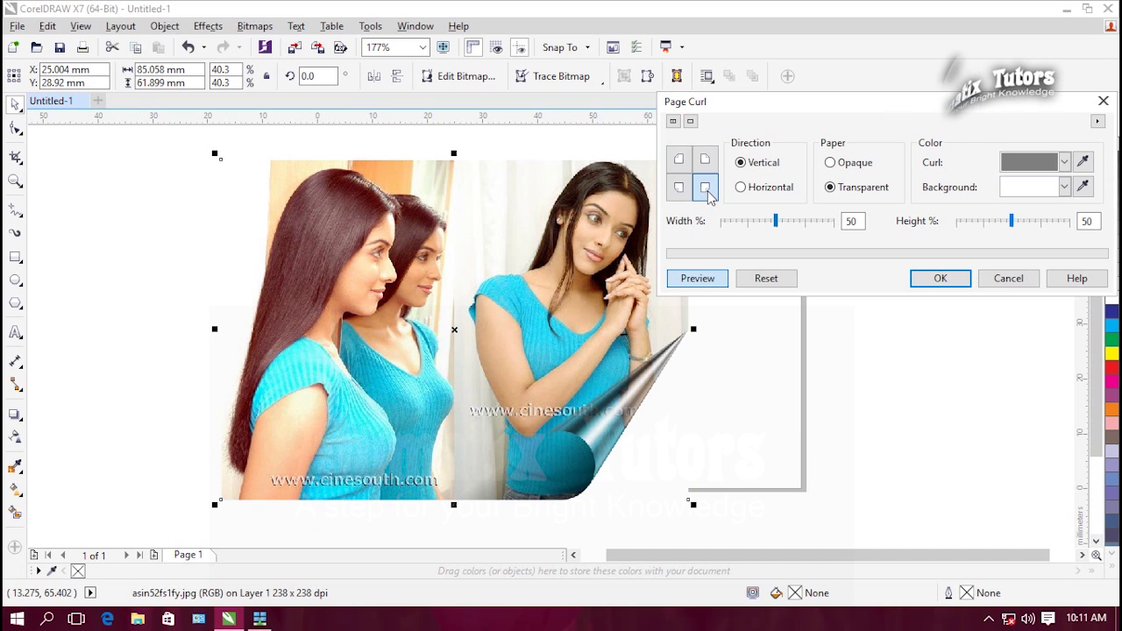
{"action": "left_click", "coordinate": [705, 160]}
{"action": "left_click", "coordinate": [680, 163]}
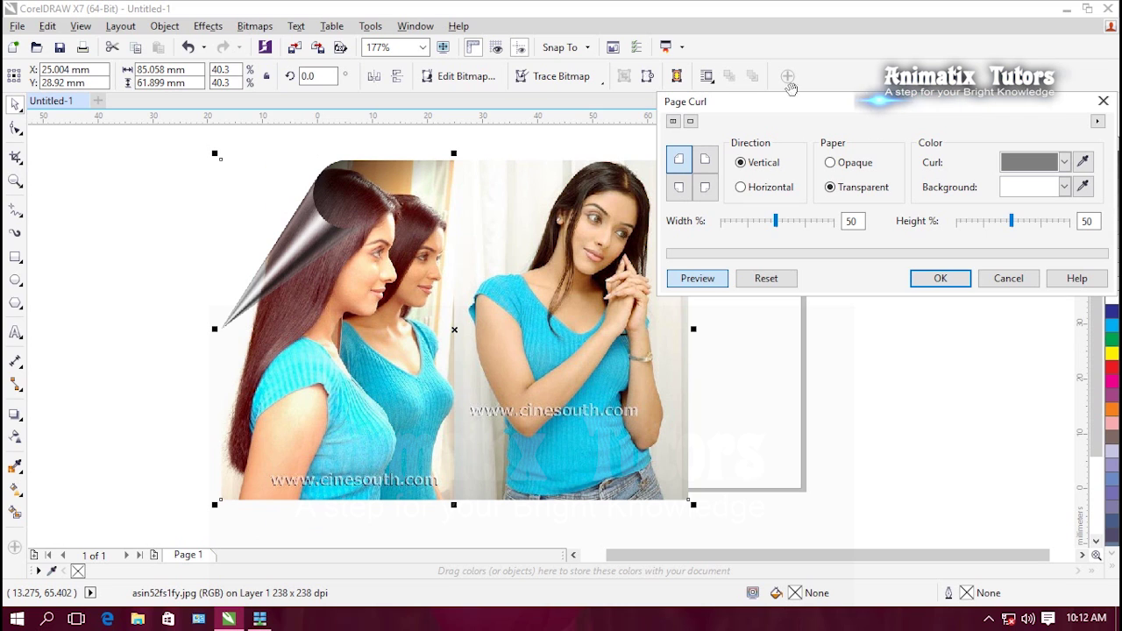
Preview opaque paper and a horizontal direction for the page curl, returning to Transparent and Vertical
{"action": "left_click_drag", "start_coordinate": [847, 111], "coordinate": [786, 107]}
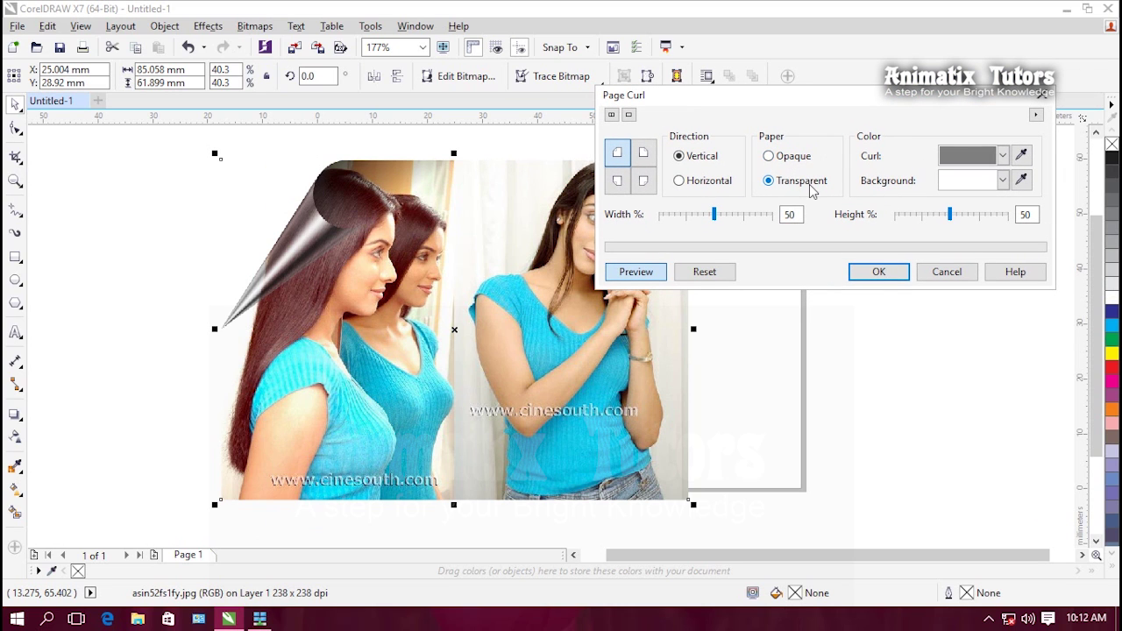
{"action": "left_click", "coordinate": [769, 156]}
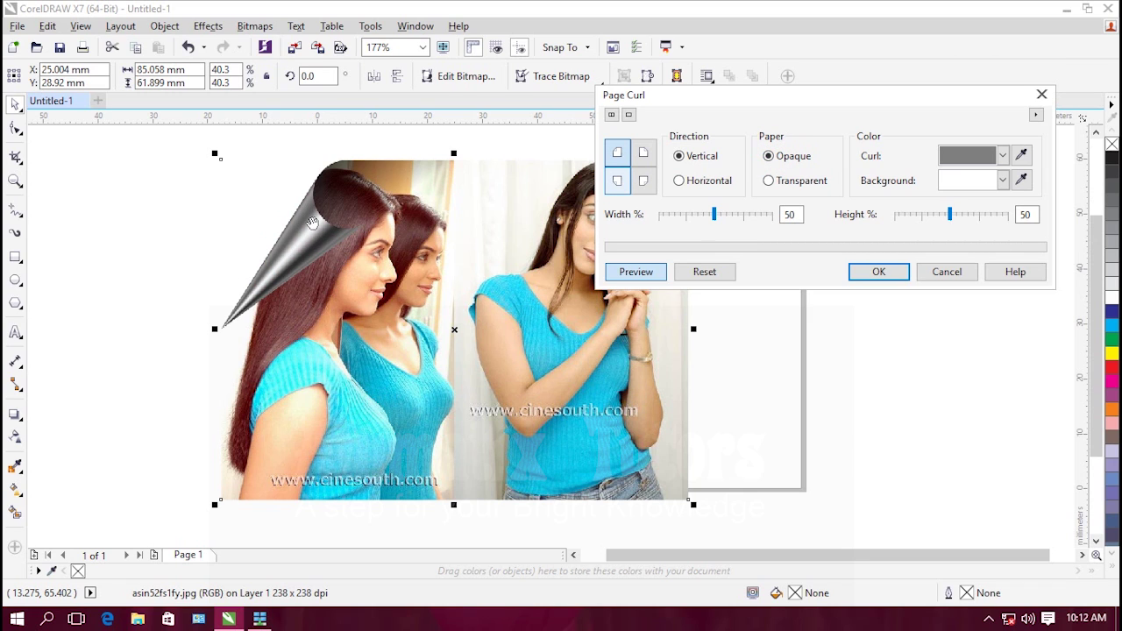
{"action": "left_click", "coordinate": [786, 182]}
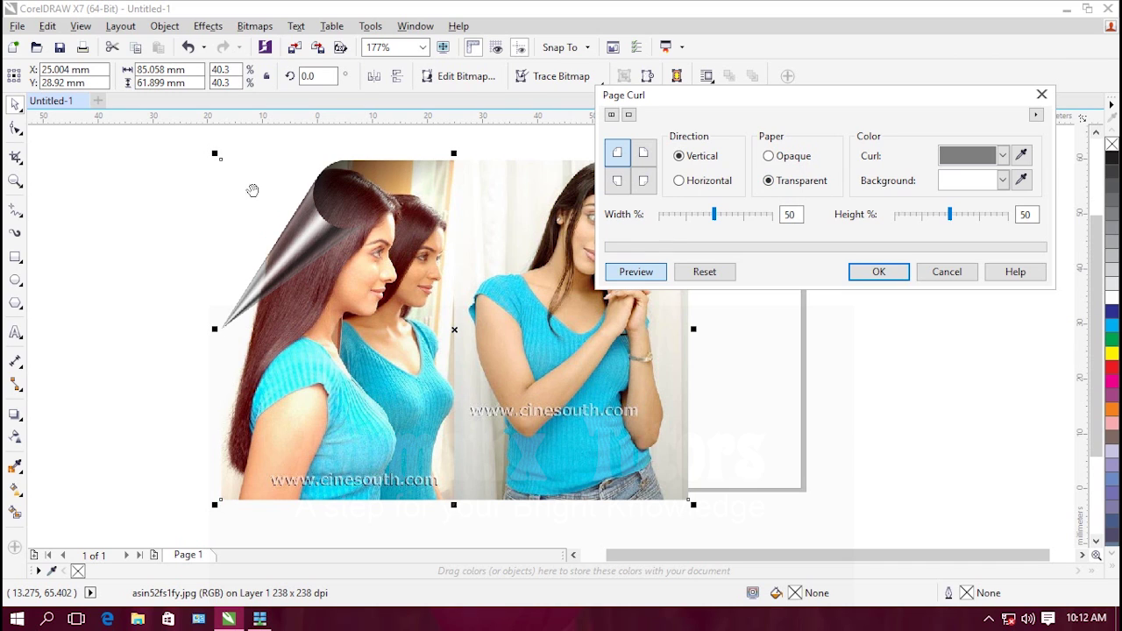
{"action": "left_click", "coordinate": [685, 181]}
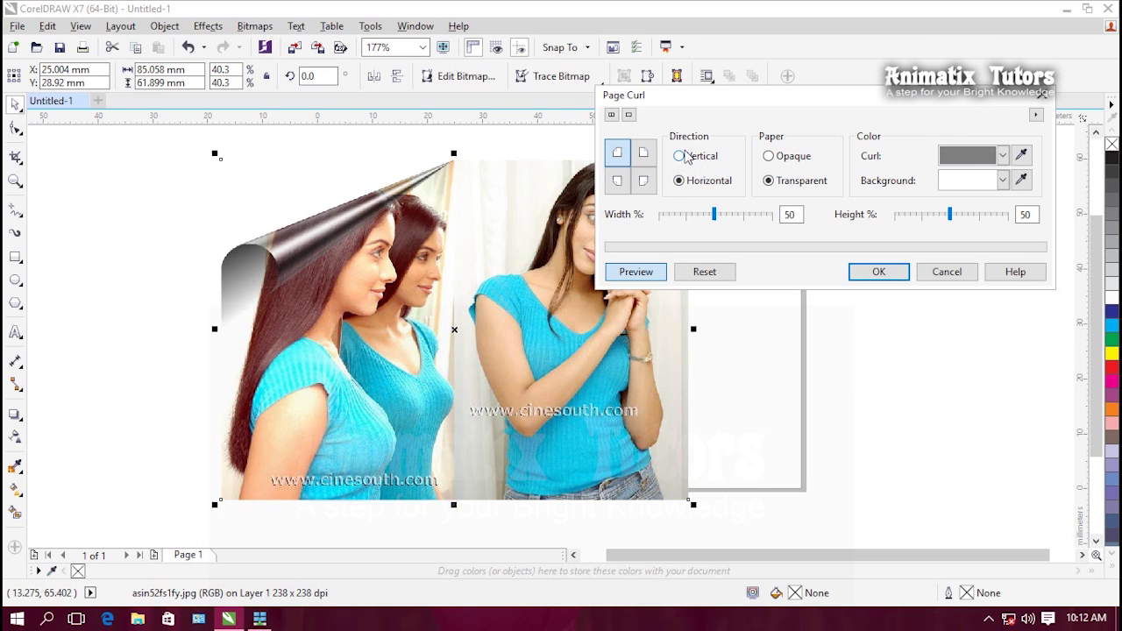
{"action": "left_click", "coordinate": [682, 158]}
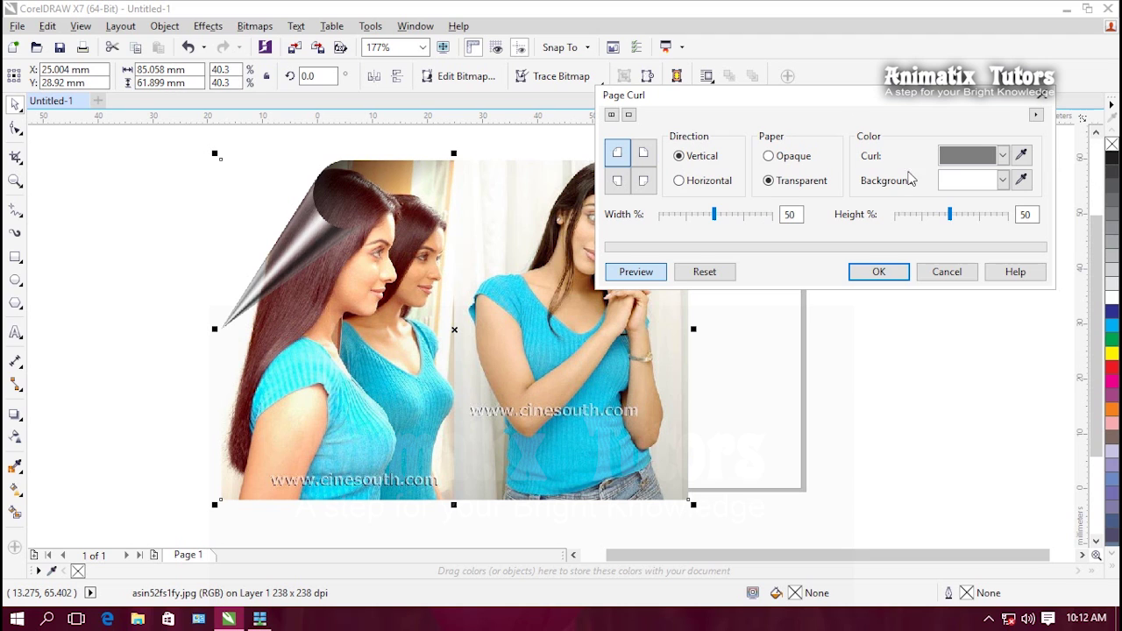
Try yellow as the curl color, and change it to dark gray
{"action": "left_click", "coordinate": [1002, 156]}
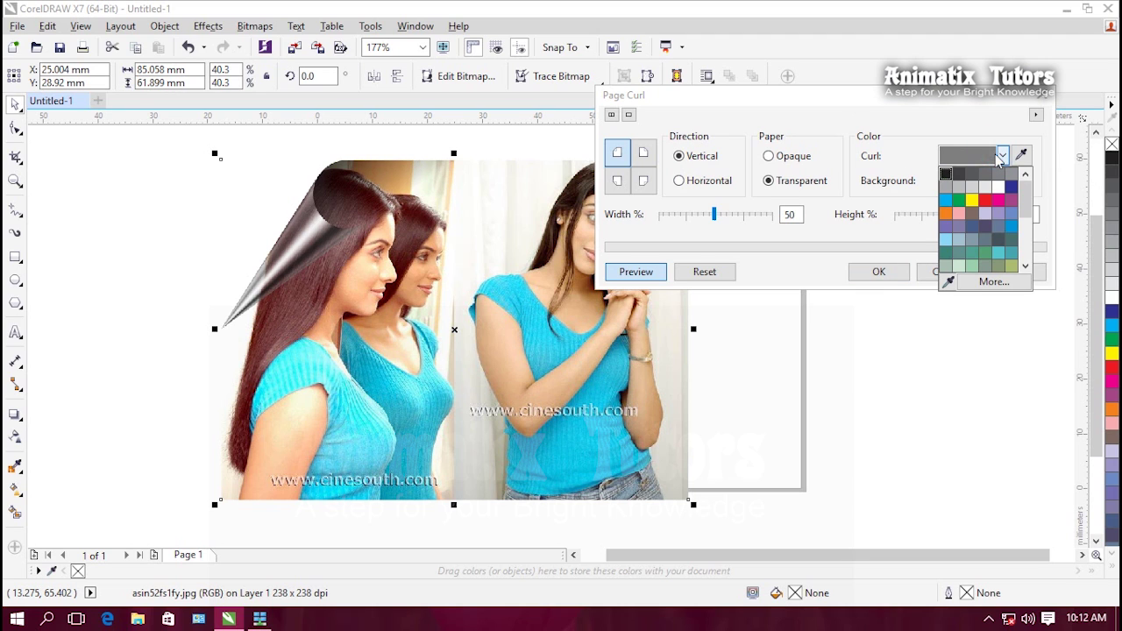
{"action": "left_click", "coordinate": [973, 200]}
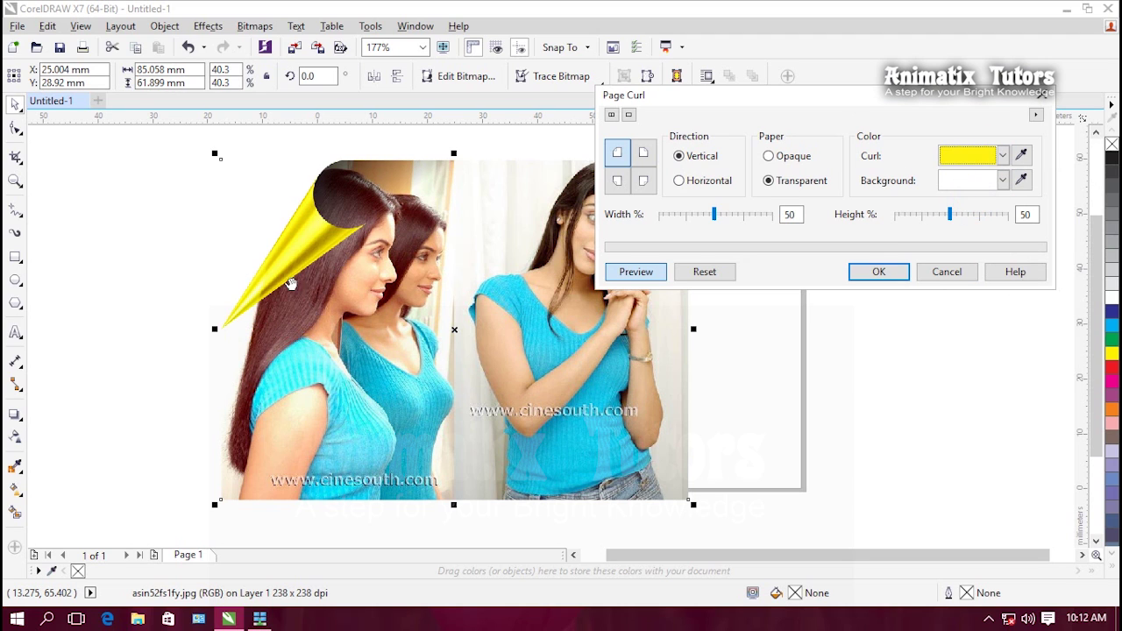
{"action": "left_click", "coordinate": [1004, 156]}
{"action": "left_click", "coordinate": [975, 181]}
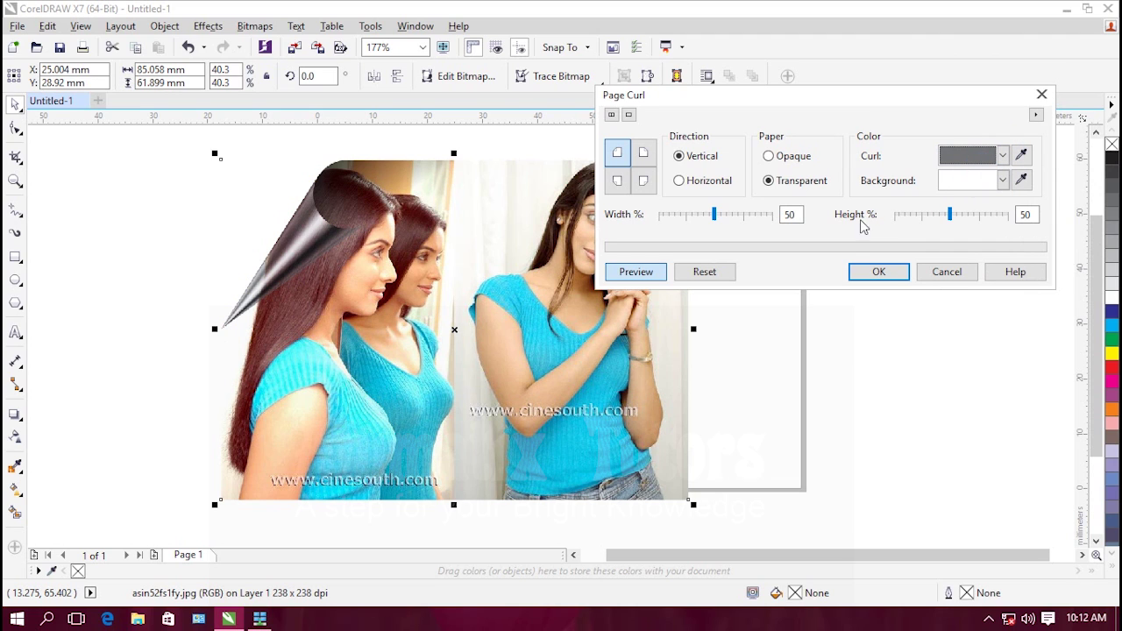
Apply the page curl to the photo with height 56% and width 90%, and undo it
{"action": "mouse_move", "coordinate": [952, 216]}
{"action": "left_mouse_down"}
{"action": "mouse_move", "coordinate": [997, 220]}
{"action": "mouse_move", "coordinate": [959, 225]}
{"action": "left_mouse_up"}
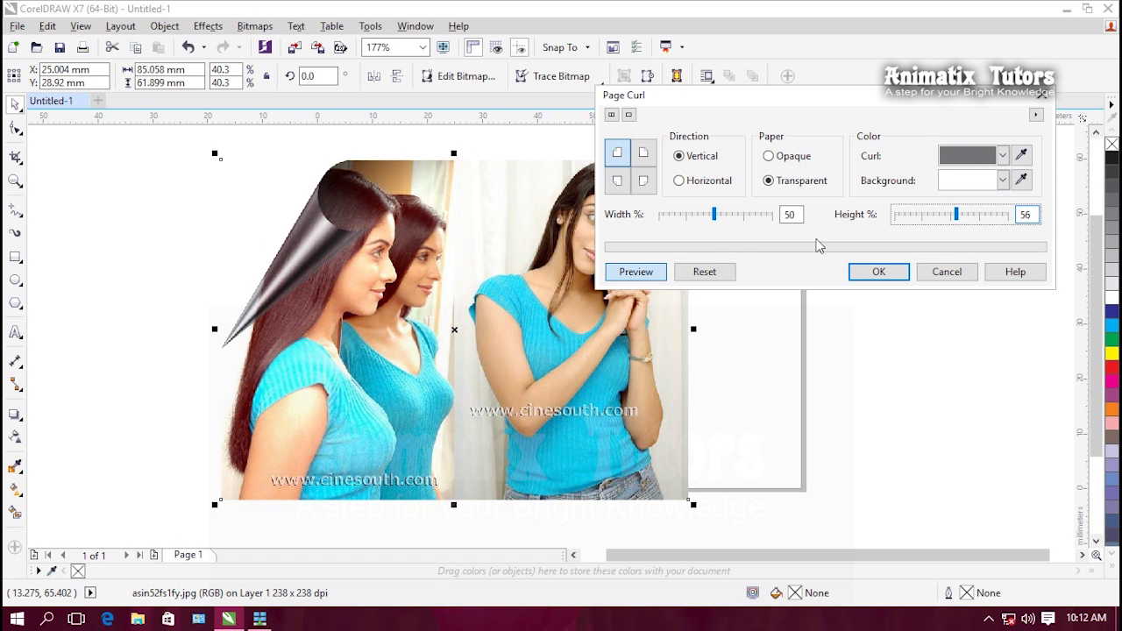
{"action": "left_click_drag", "start_coordinate": [715, 216], "coordinate": [764, 226]}
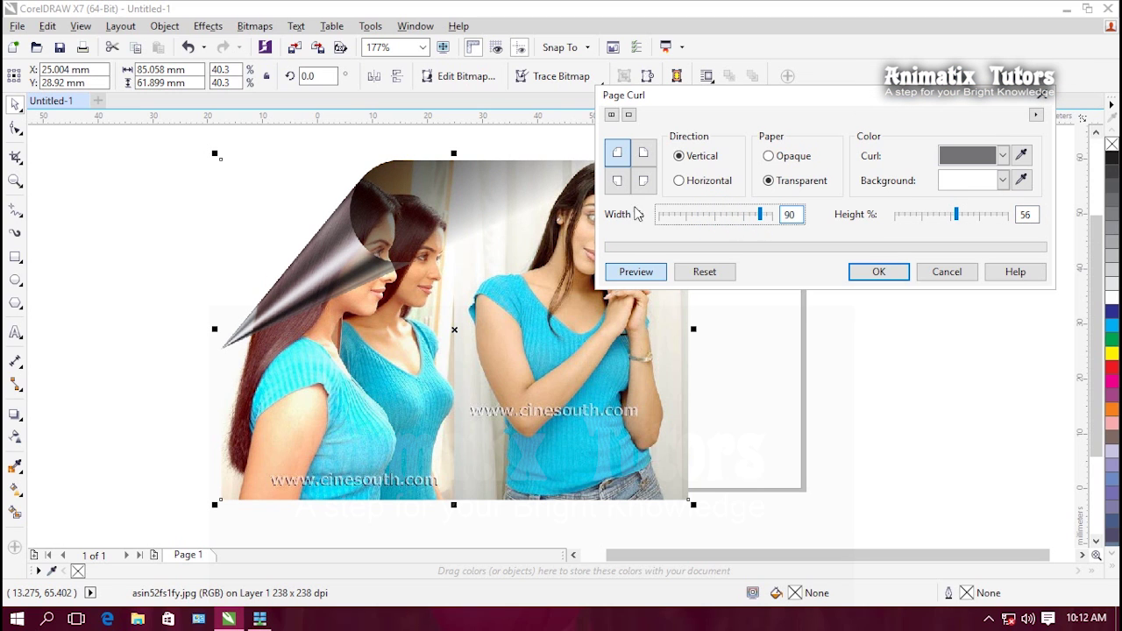
{"action": "left_click_drag", "start_coordinate": [740, 95], "coordinate": [675, 107]}
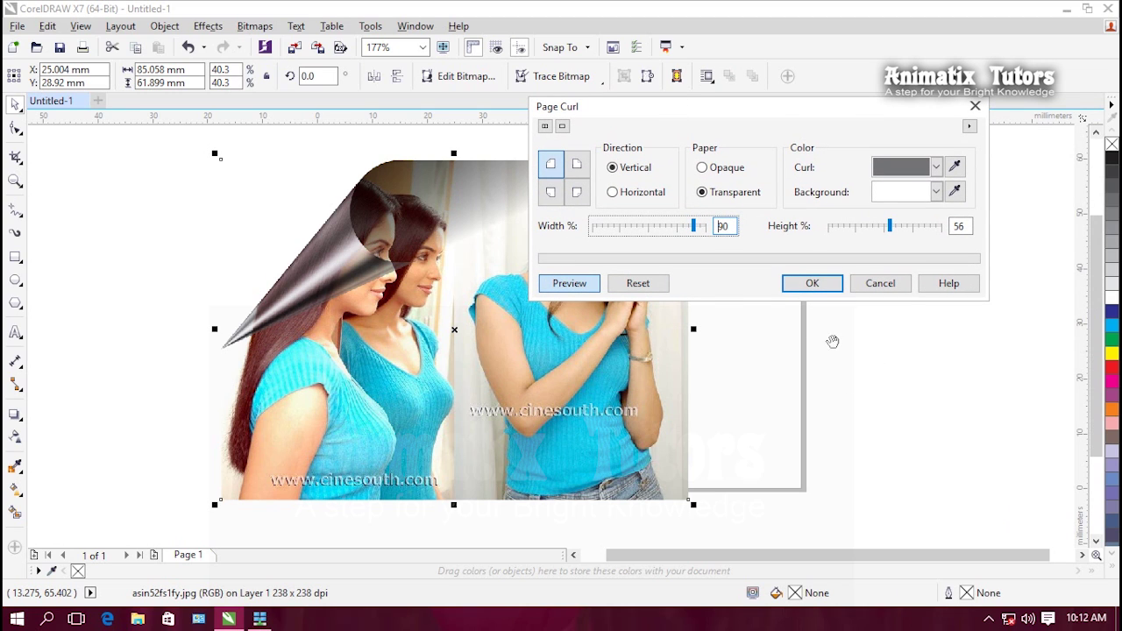
{"action": "left_click", "coordinate": [809, 291]}
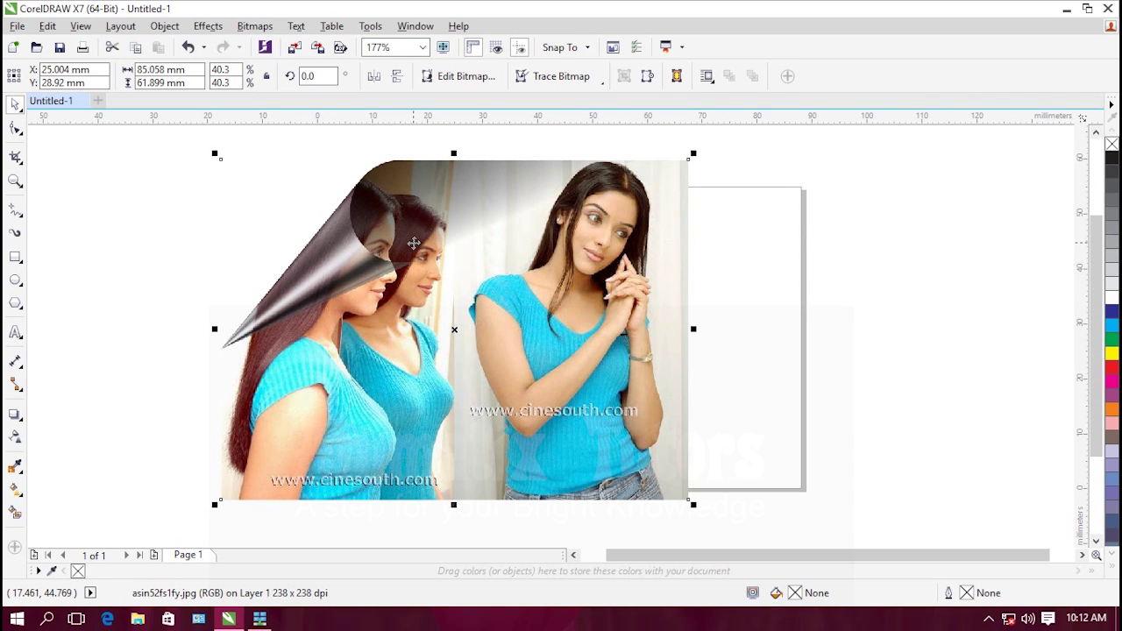
{"action": "key", "text": "ctrl+z"}
Preview the Perspective effect of the Perspective type on the photo, narrowing its bottom edge first and its right edge second
{"action": "left_click", "coordinate": [254, 27]}
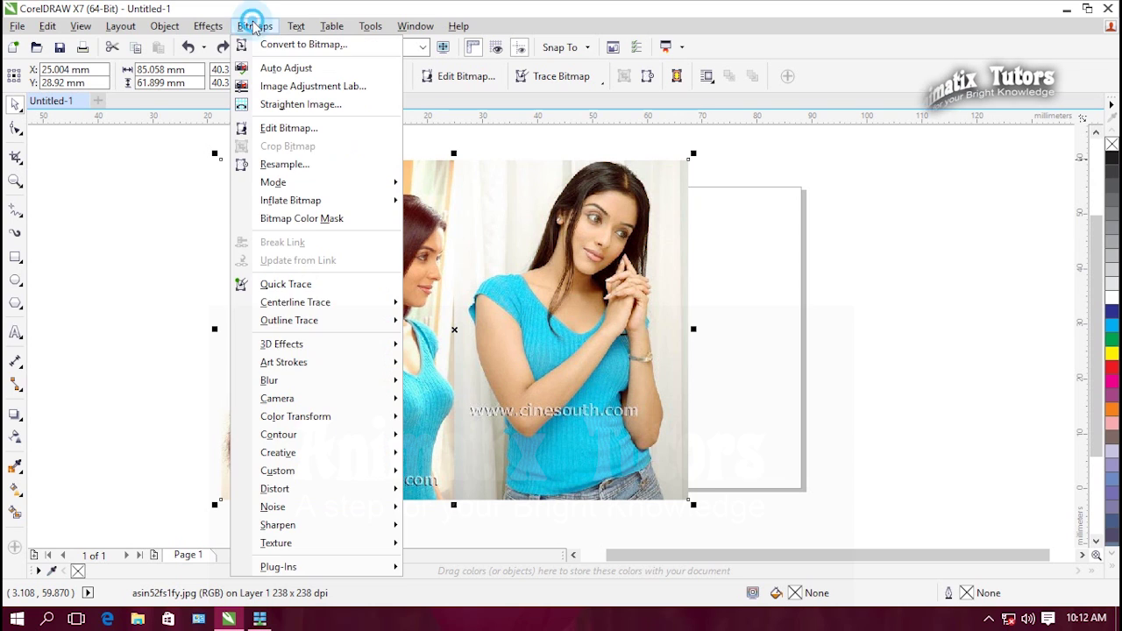
{"action": "mouse_move", "coordinate": [296, 345]}
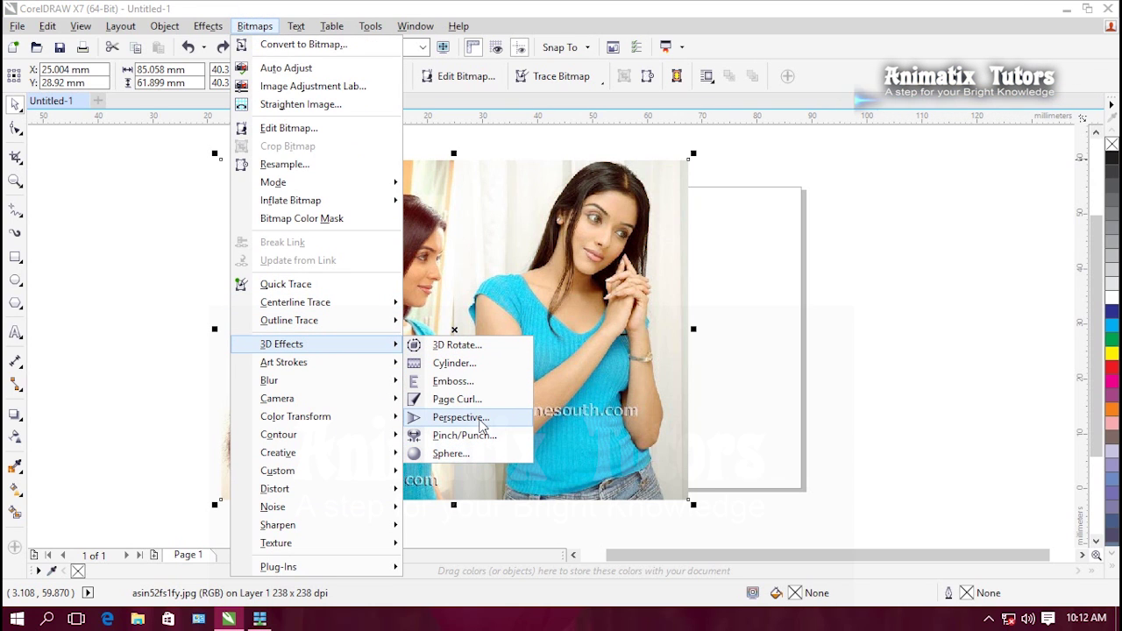
{"action": "left_click", "coordinate": [481, 419]}
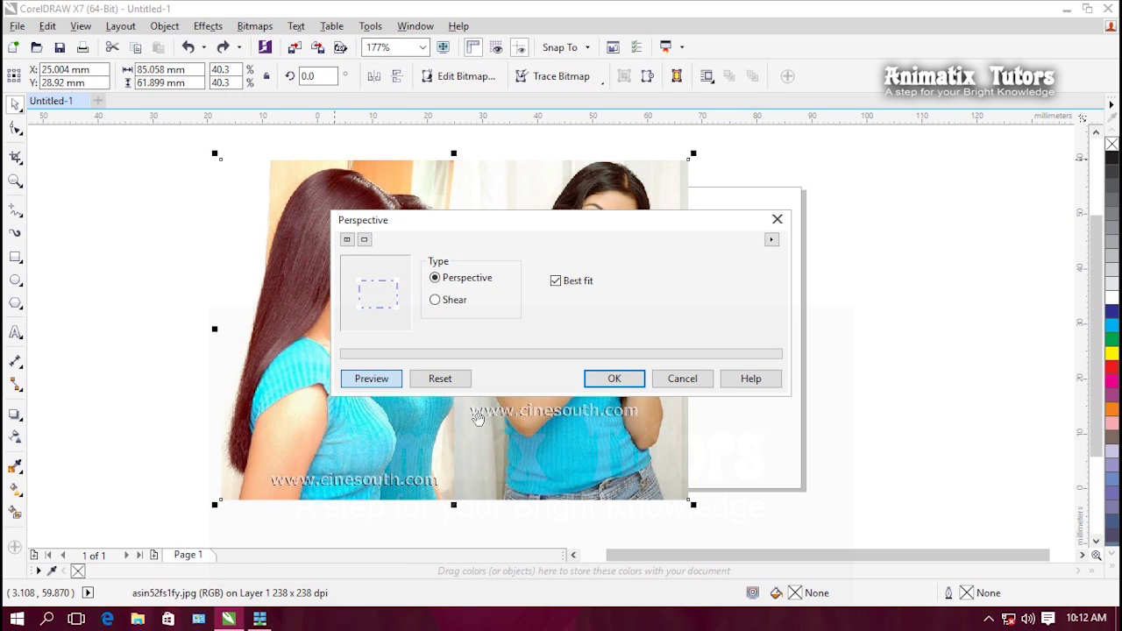
{"action": "left_click_drag", "start_coordinate": [488, 240], "coordinate": [756, 87]}
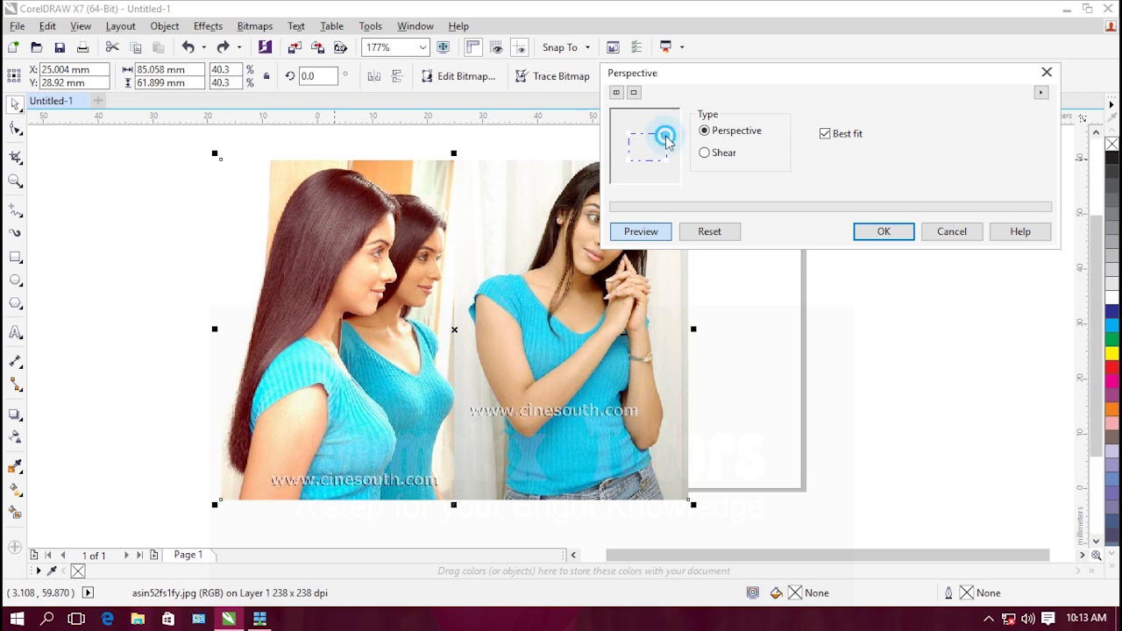
{"action": "mouse_move", "coordinate": [663, 161]}
{"action": "left_mouse_down"}
{"action": "mouse_move", "coordinate": [669, 150]}
{"action": "mouse_move", "coordinate": [675, 165]}
{"action": "mouse_move", "coordinate": [657, 167]}
{"action": "left_mouse_up"}
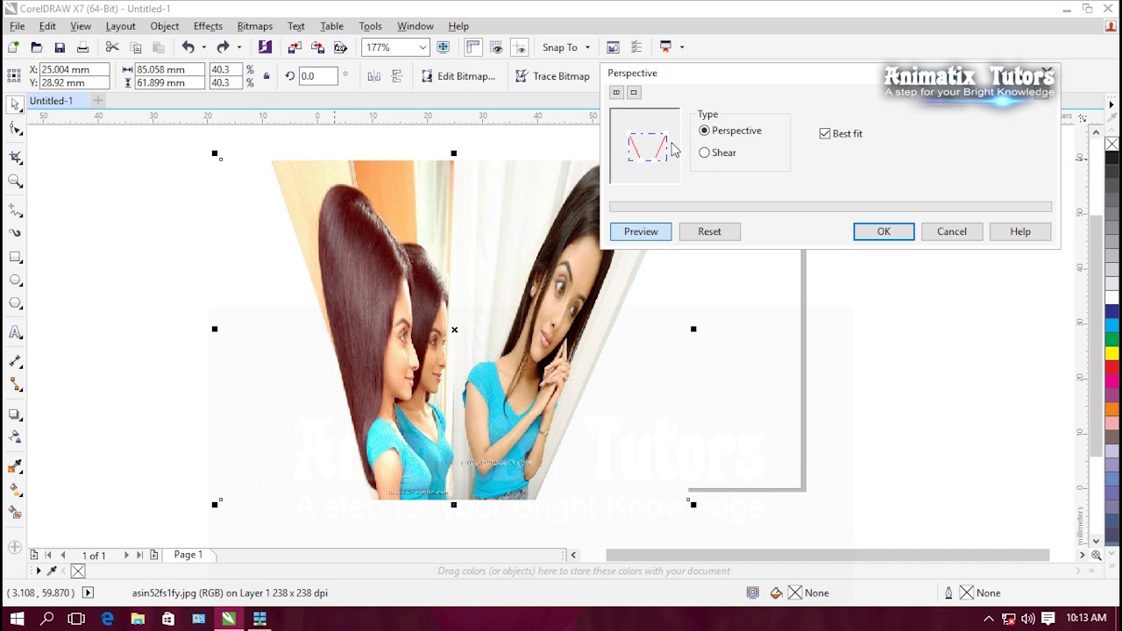
{"action": "mouse_move", "coordinate": [661, 150]}
{"action": "left_mouse_down"}
{"action": "mouse_move", "coordinate": [670, 167]}
{"action": "mouse_move", "coordinate": [664, 133]}
{"action": "mouse_move", "coordinate": [671, 151]}
{"action": "left_mouse_up"}
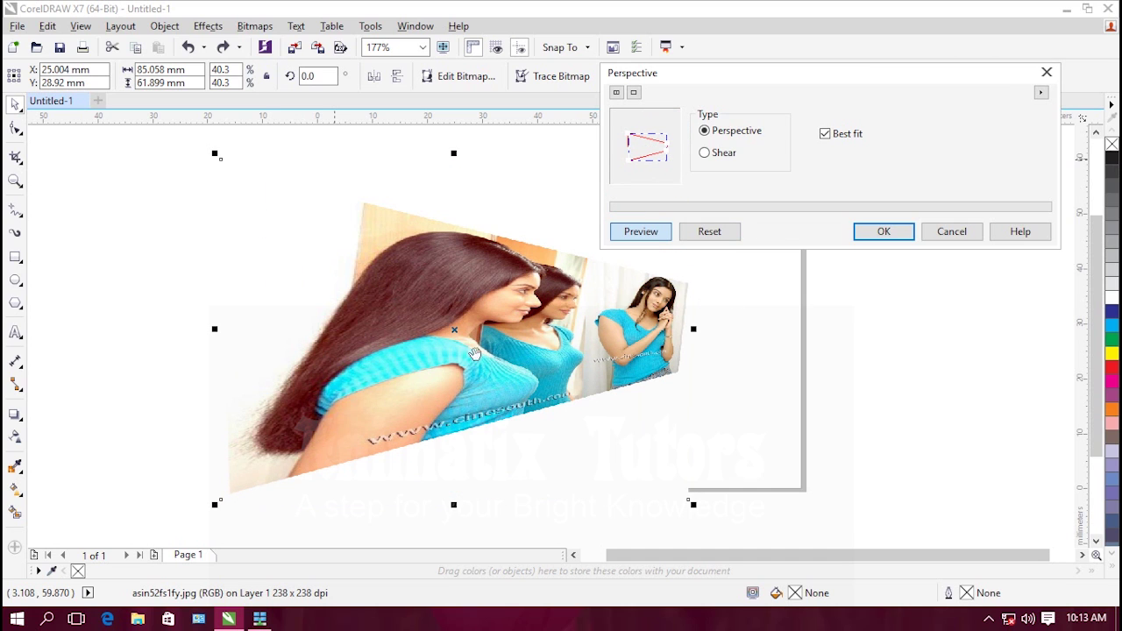
Preview the Shear type of the Perspective effect, slanting the photo both ways horizontally, and cancel the effect
{"action": "left_click", "coordinate": [721, 156]}
{"action": "left_click", "coordinate": [667, 145]}
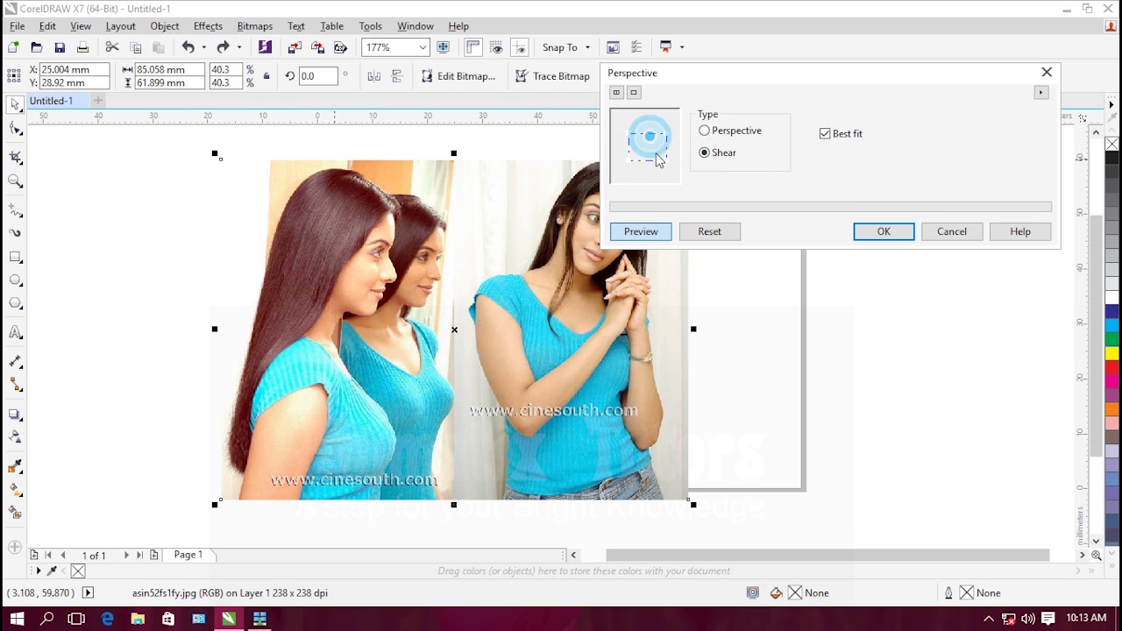
{"action": "left_click", "coordinate": [658, 159]}
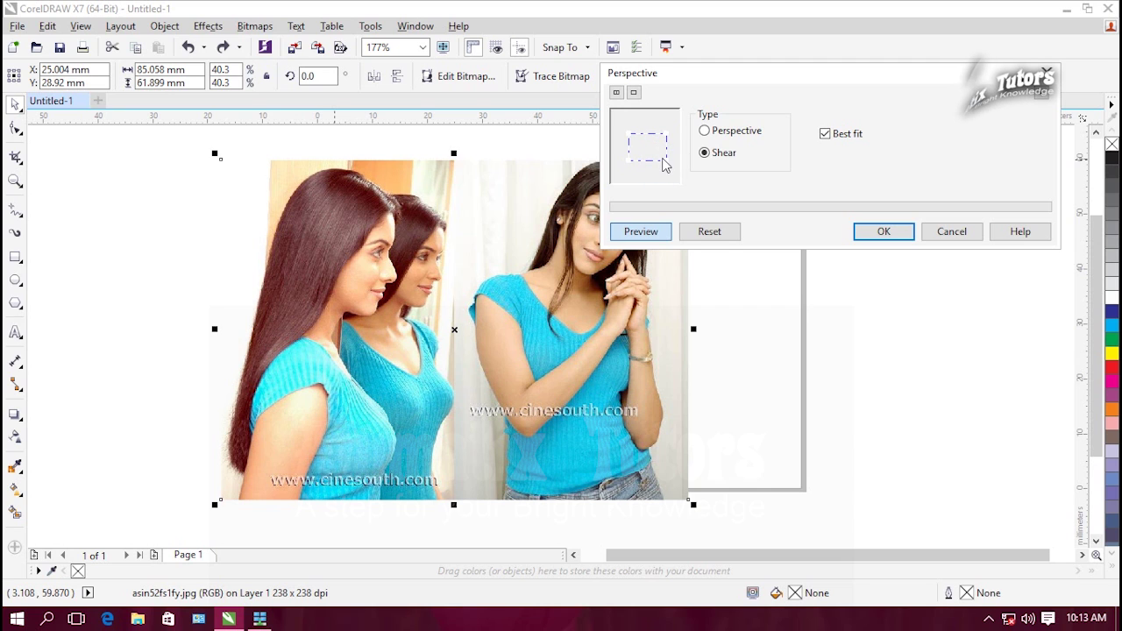
{"action": "left_click_drag", "start_coordinate": [656, 157], "coordinate": [679, 213]}
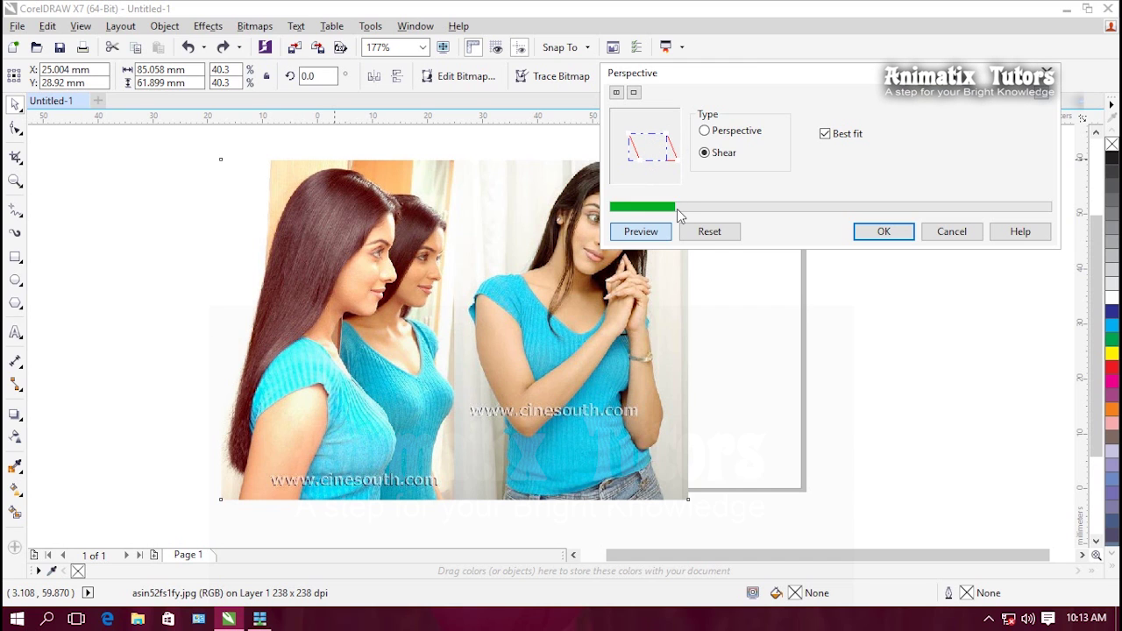
{"action": "left_click", "coordinate": [673, 159]}
{"action": "left_click_drag", "start_coordinate": [664, 167], "coordinate": [617, 166]}
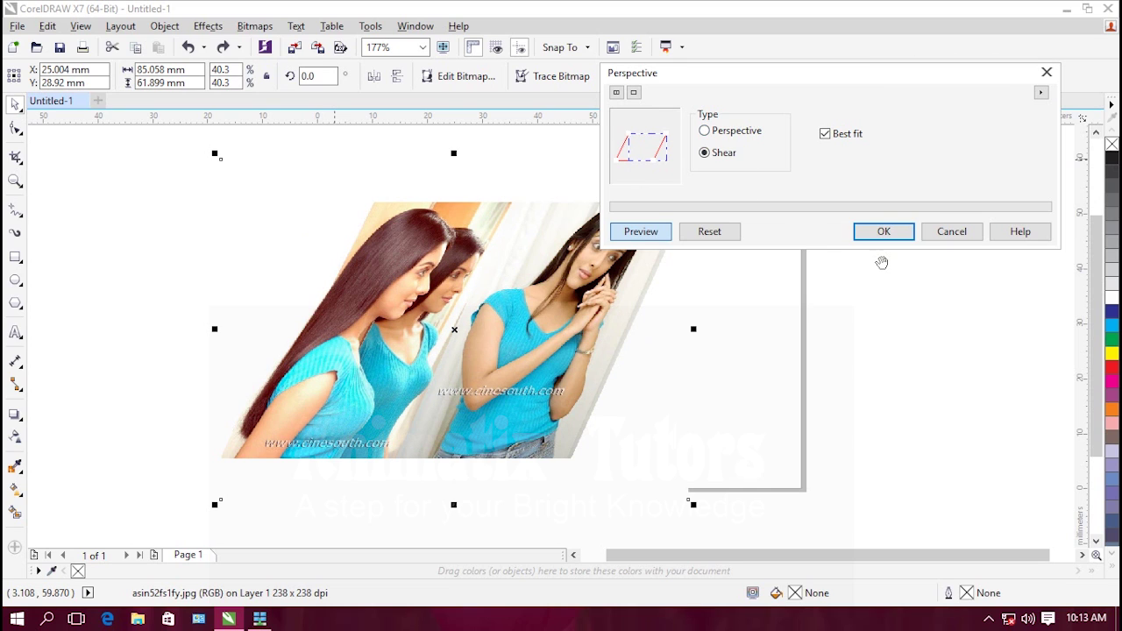
{"action": "left_click", "coordinate": [941, 232]}
Preview the Pastels art stroke on the photo with the Oil pastel type, and cancel it
{"action": "left_click", "coordinate": [254, 26]}
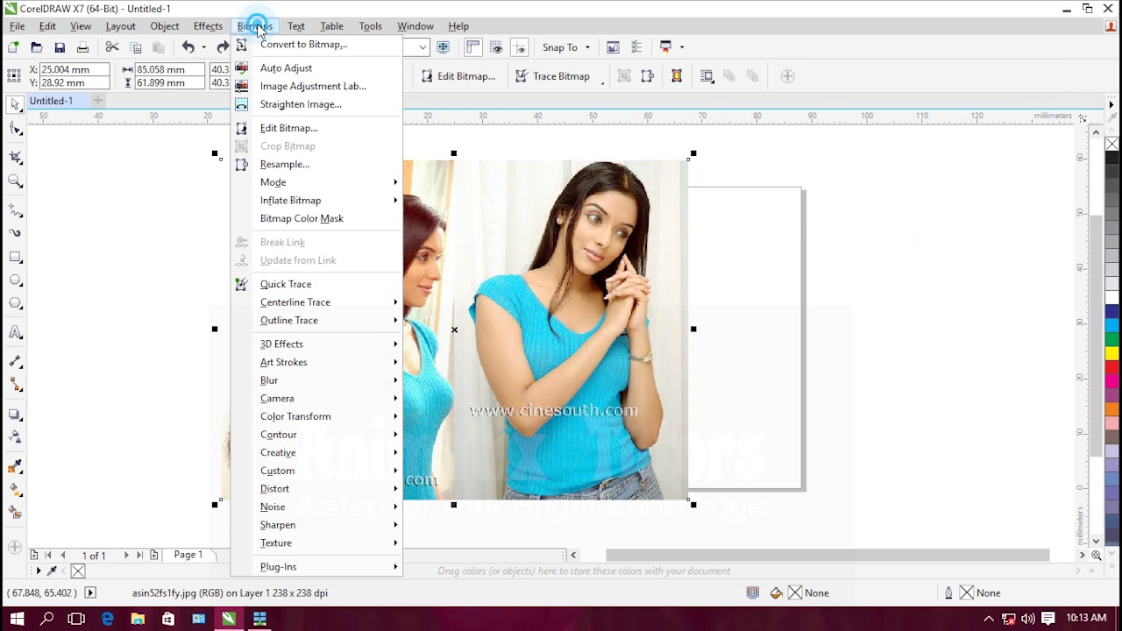
{"action": "mouse_move", "coordinate": [330, 508]}
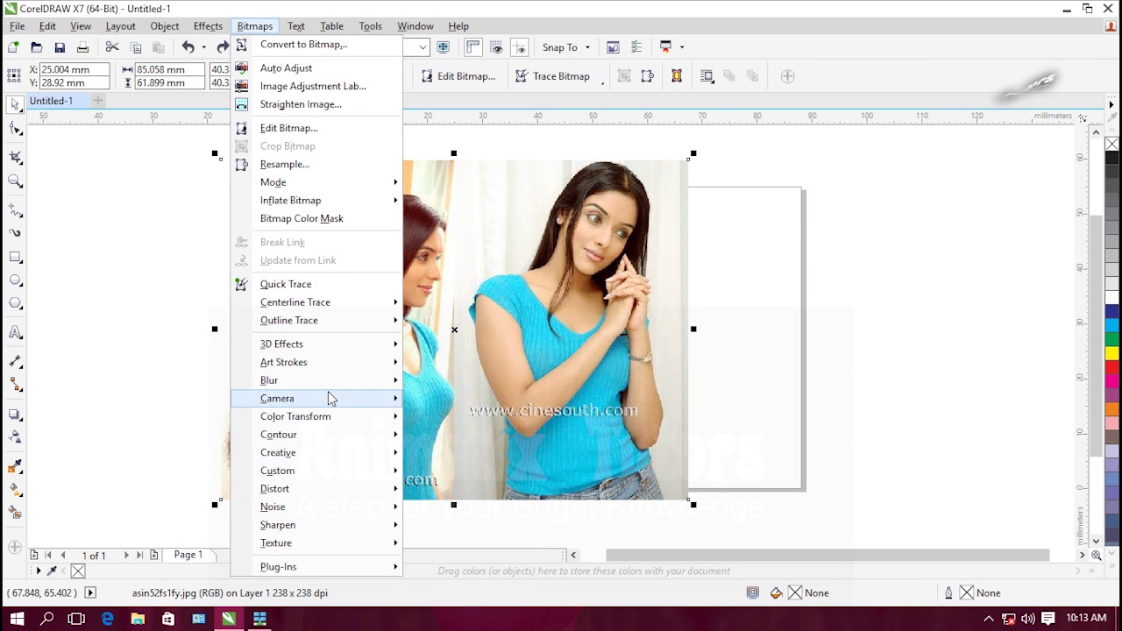
{"action": "mouse_move", "coordinate": [330, 398]}
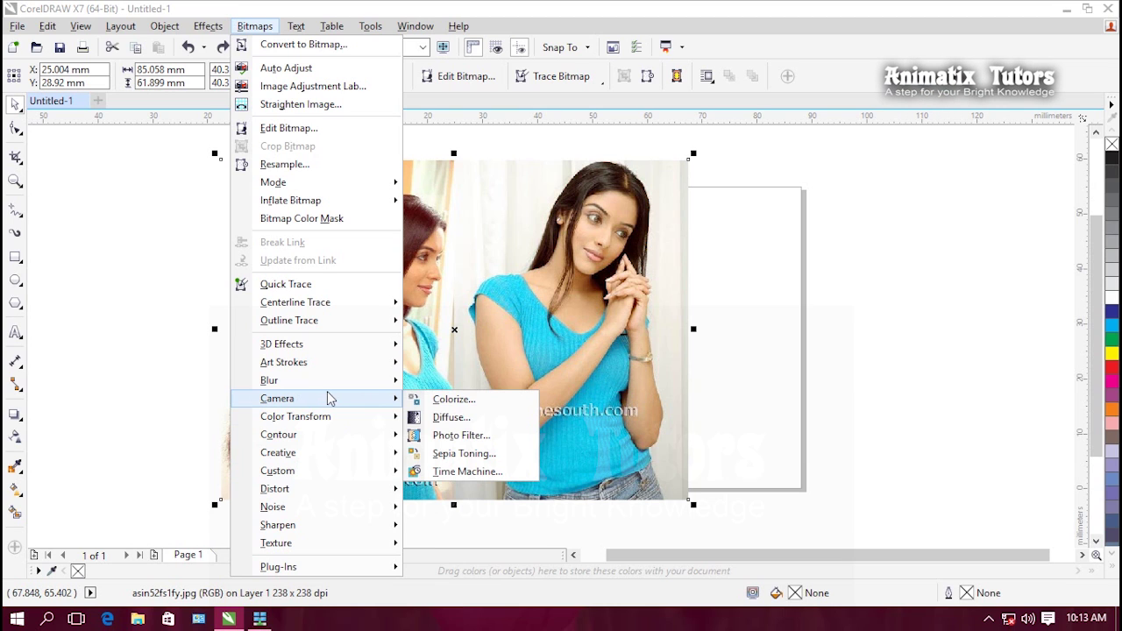
{"action": "mouse_move", "coordinate": [322, 372]}
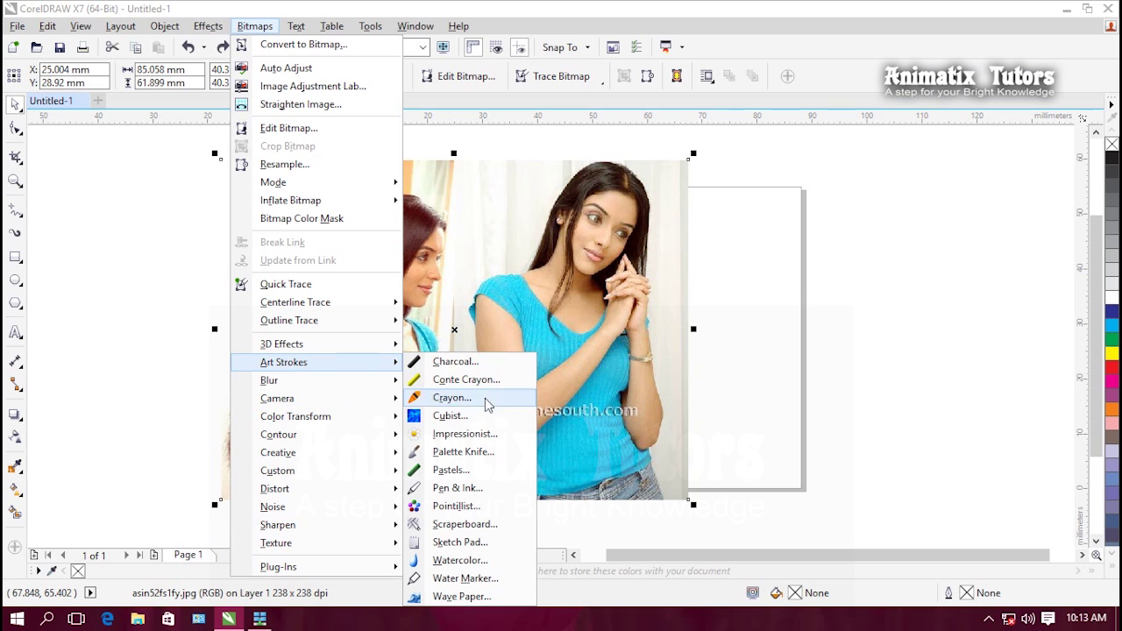
{"action": "left_click", "coordinate": [478, 476]}
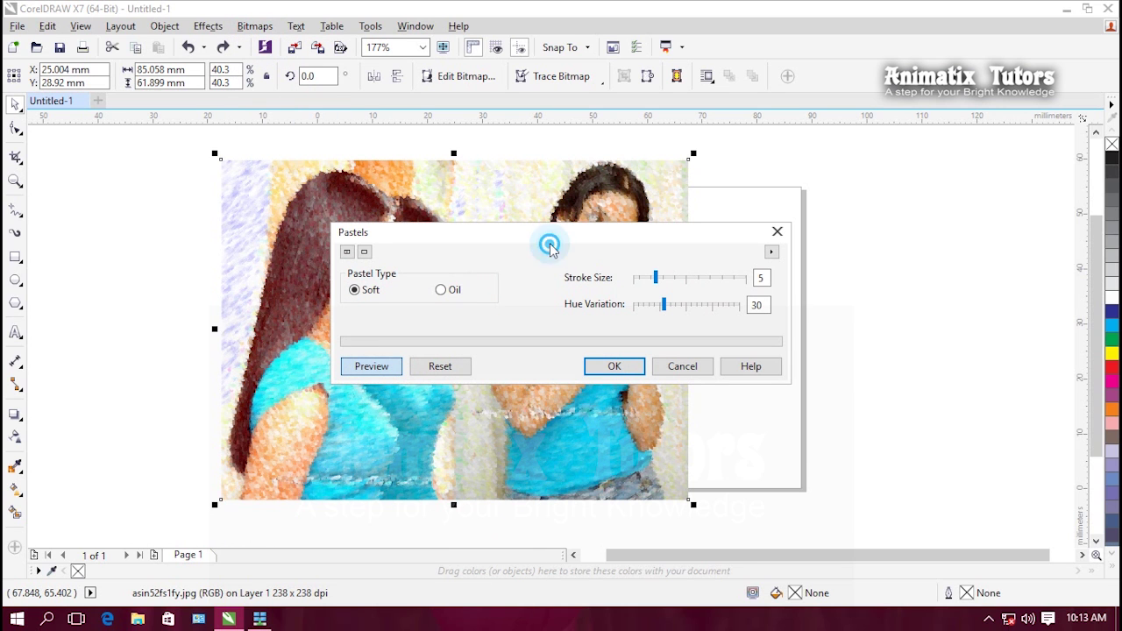
{"action": "left_click_drag", "start_coordinate": [594, 238], "coordinate": [868, 97]}
{"action": "left_click", "coordinate": [716, 143]}
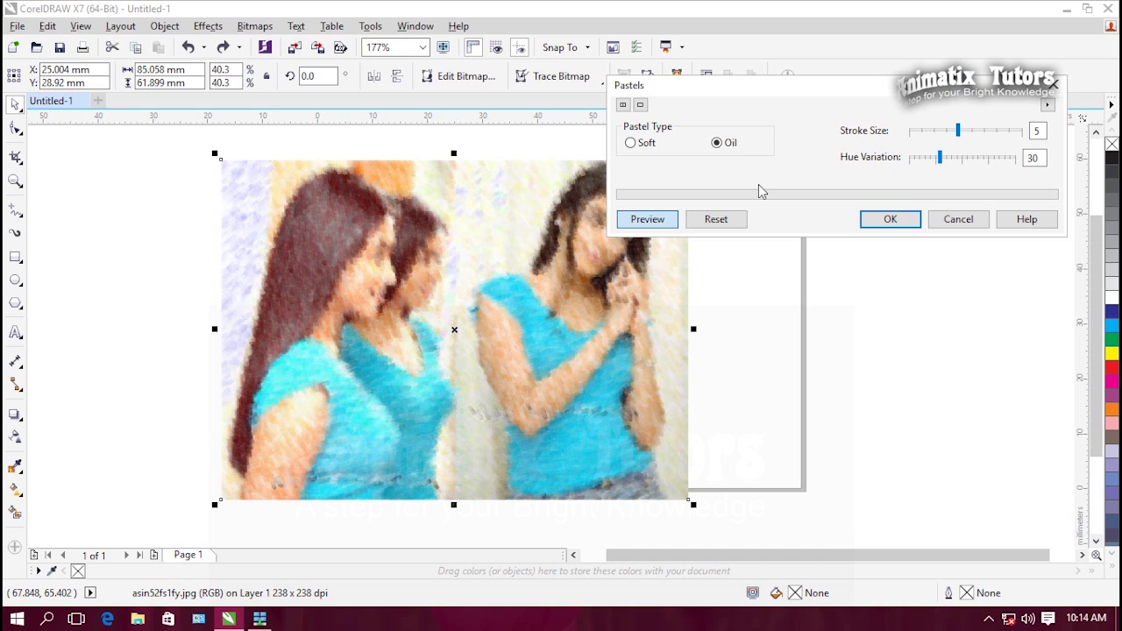
{"action": "left_click", "coordinate": [952, 221]}
Preview the Swirl distortion on the photo with 215 additional degrees and a counter-clockwise direction
{"action": "left_click", "coordinate": [258, 27]}
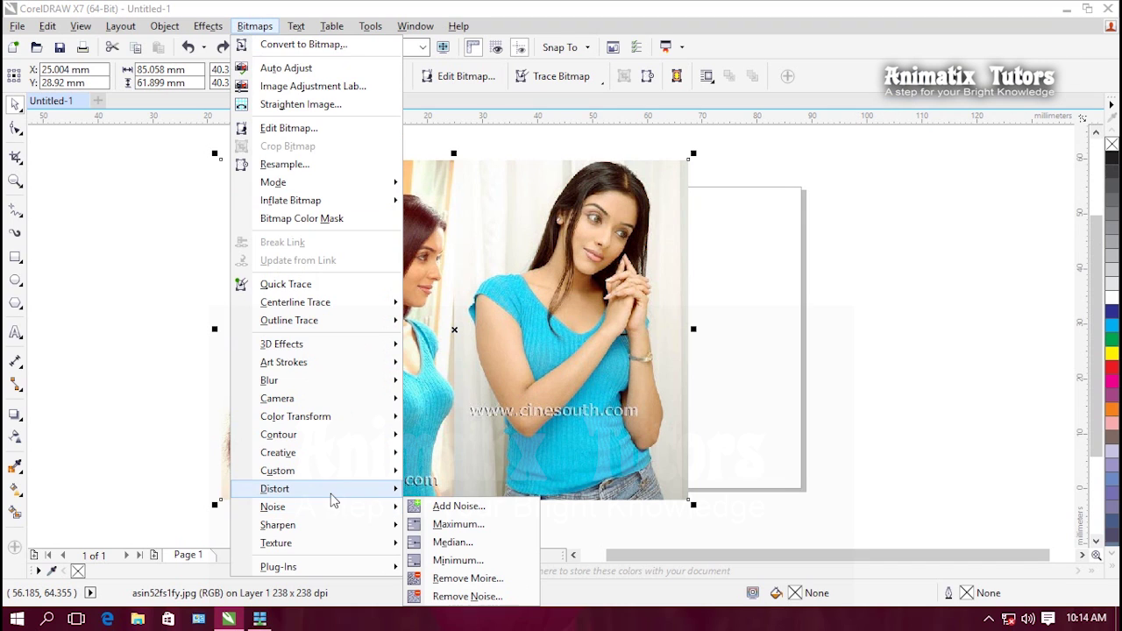
{"action": "mouse_move", "coordinate": [333, 498]}
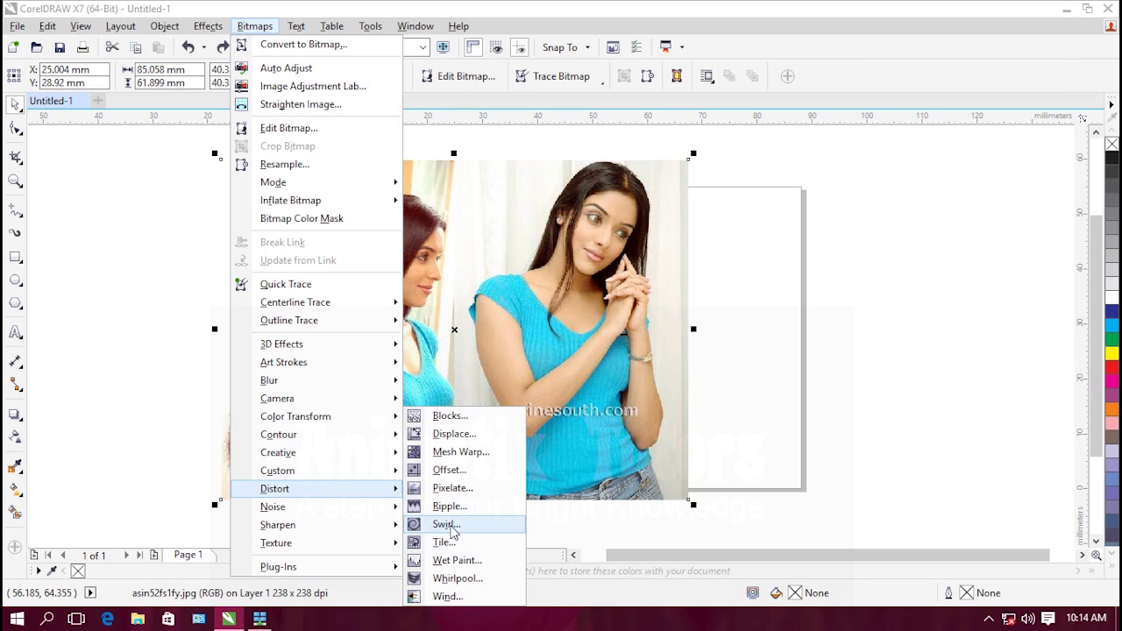
{"action": "left_click", "coordinate": [450, 526]}
{"action": "left_click_drag", "start_coordinate": [605, 191], "coordinate": [919, 60]}
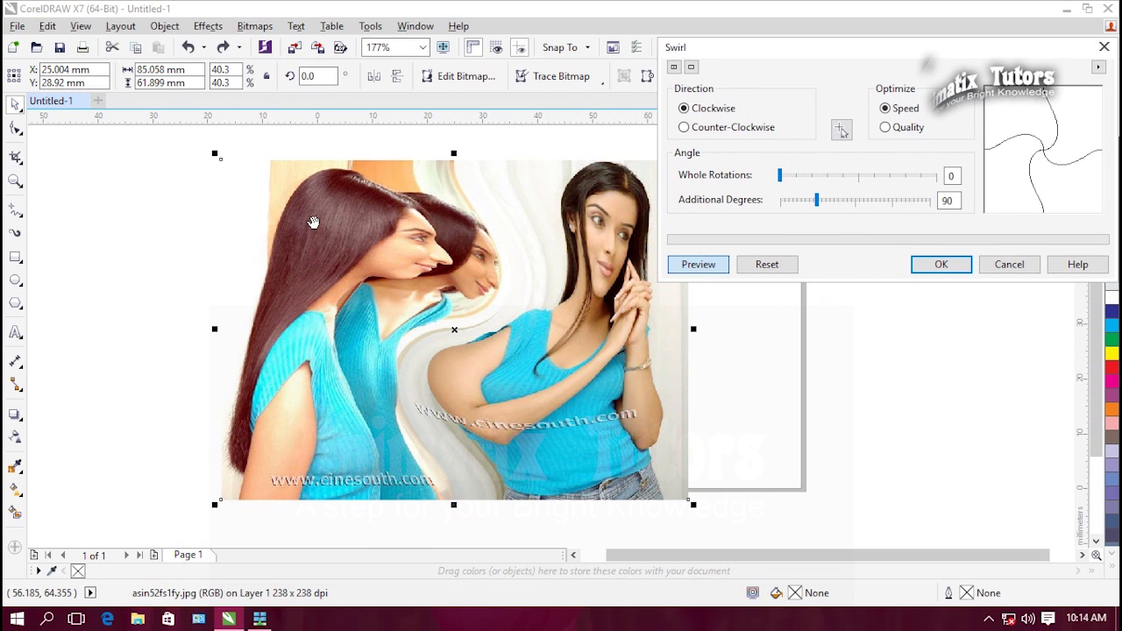
{"action": "left_click_drag", "start_coordinate": [815, 200], "coordinate": [868, 201]}
{"action": "left_click_drag", "start_coordinate": [780, 177], "coordinate": [673, 142]}
{"action": "left_click", "coordinate": [685, 128]}
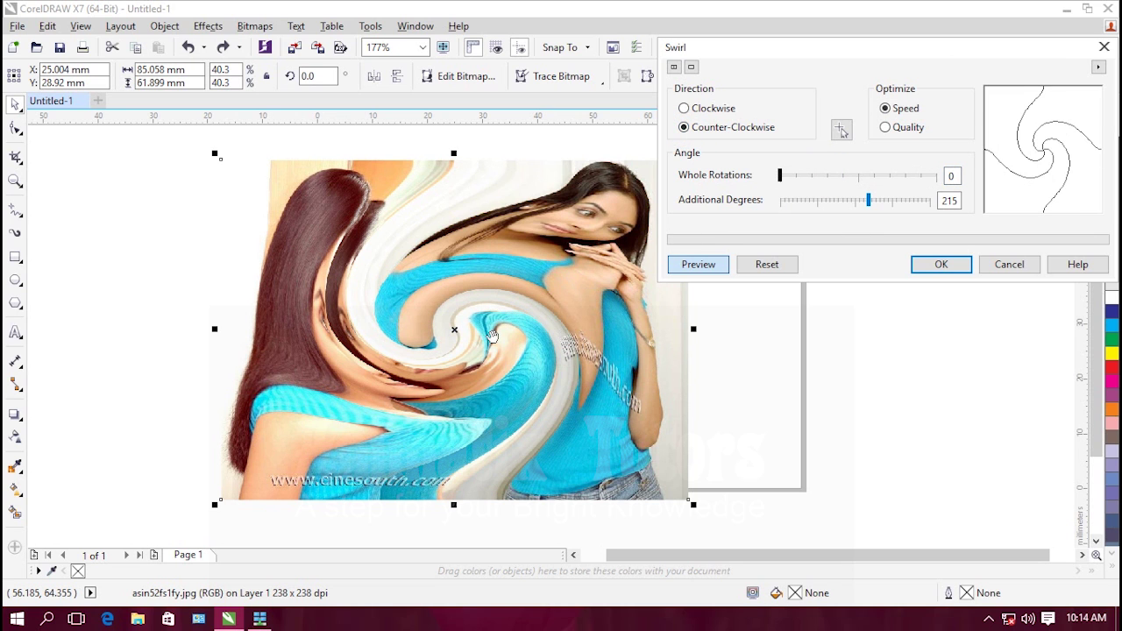
Preview a clockwise swirl with 3 whole rotations, and cancel the effect
{"action": "left_click", "coordinate": [704, 108]}
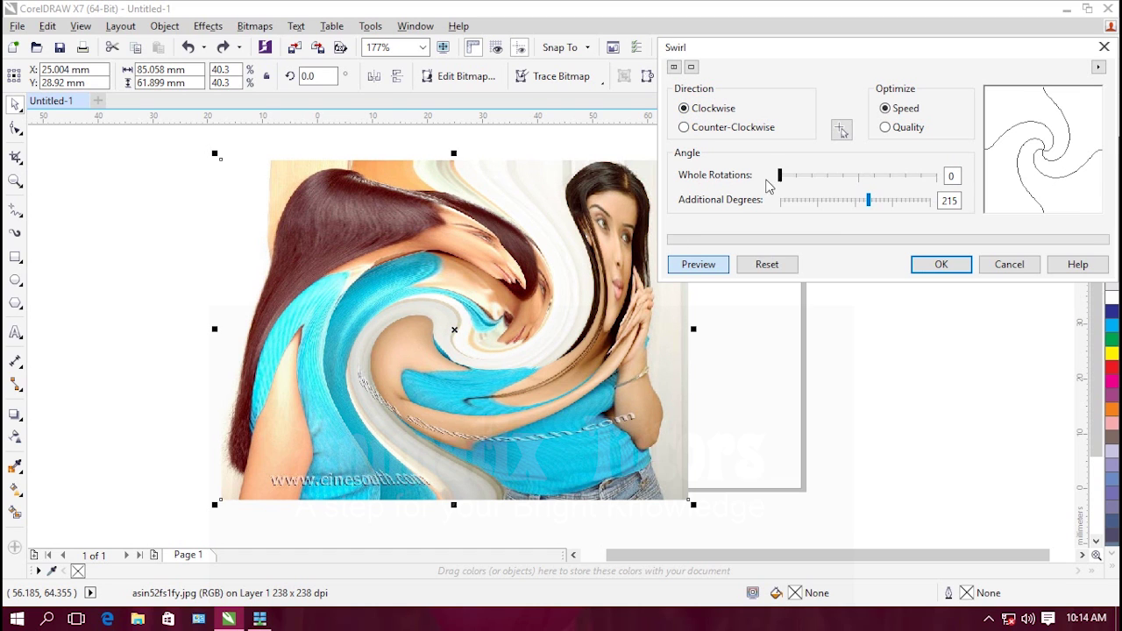
{"action": "left_click_drag", "start_coordinate": [780, 176], "coordinate": [827, 178]}
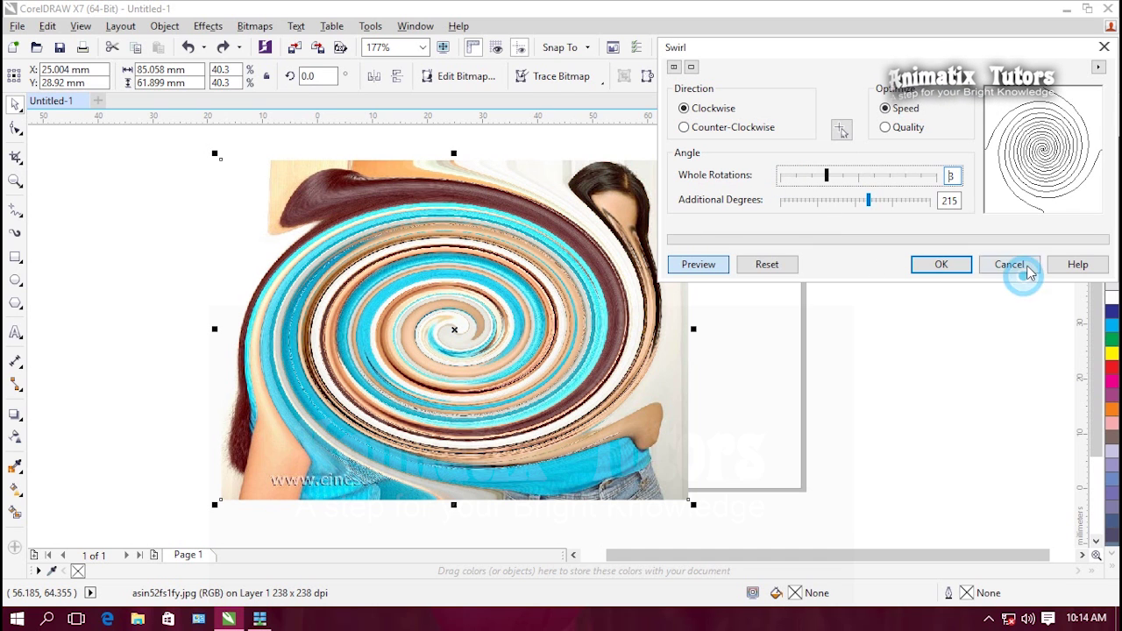
{"action": "left_click", "coordinate": [1020, 269]}
Preview the Plastic texture effect on the photo with a depth of 37, and cancel it
{"action": "left_click", "coordinate": [254, 25]}
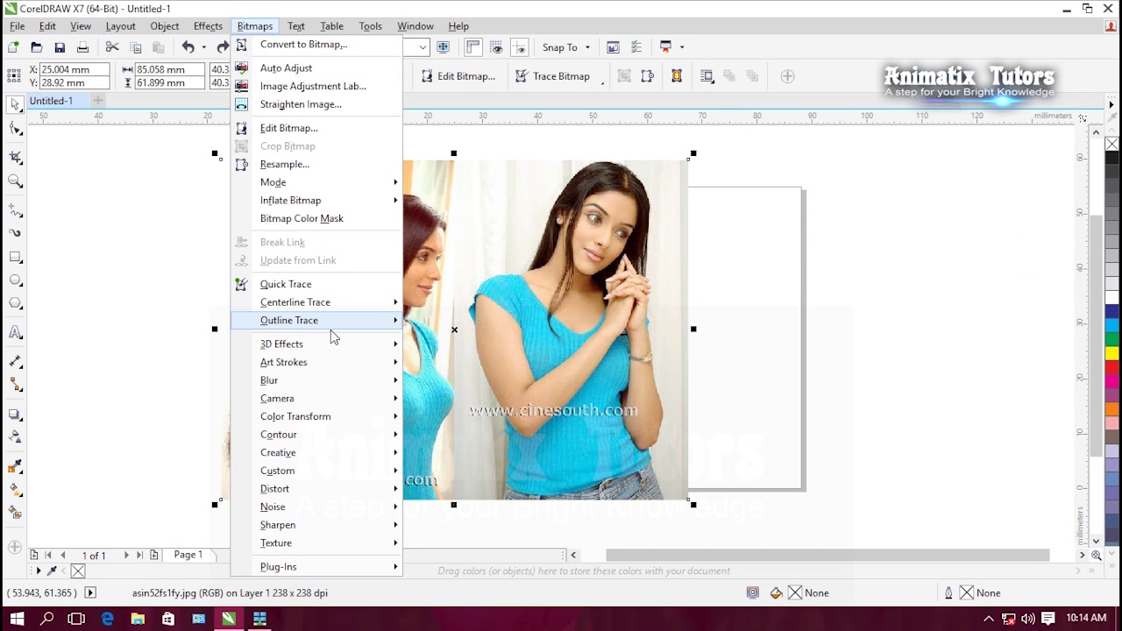
{"action": "mouse_move", "coordinate": [320, 343]}
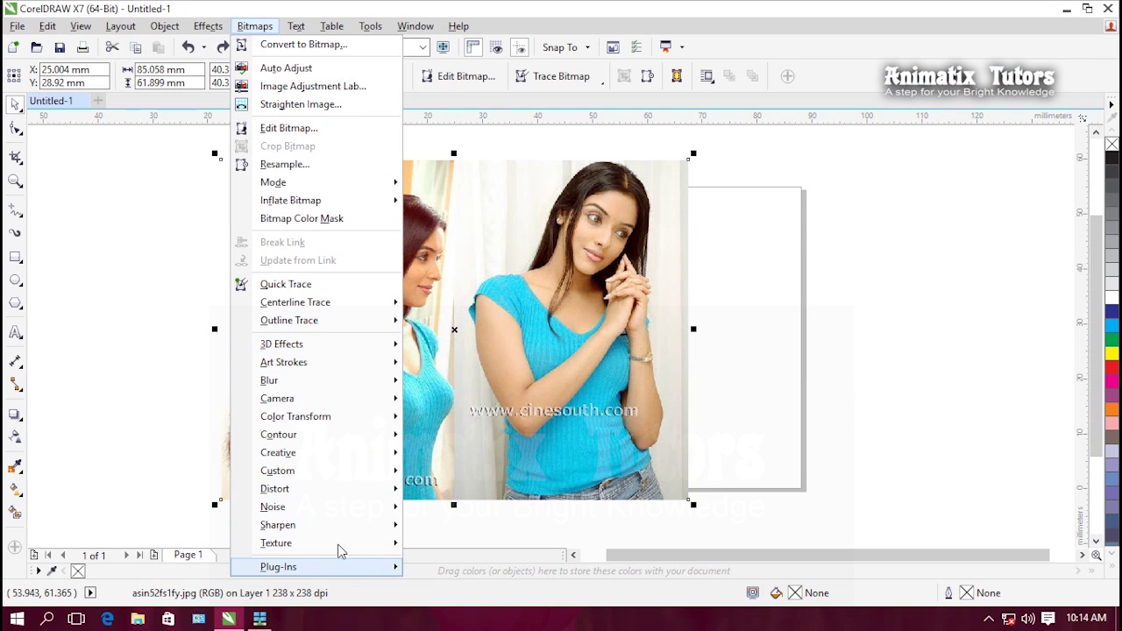
{"action": "mouse_move", "coordinate": [341, 547]}
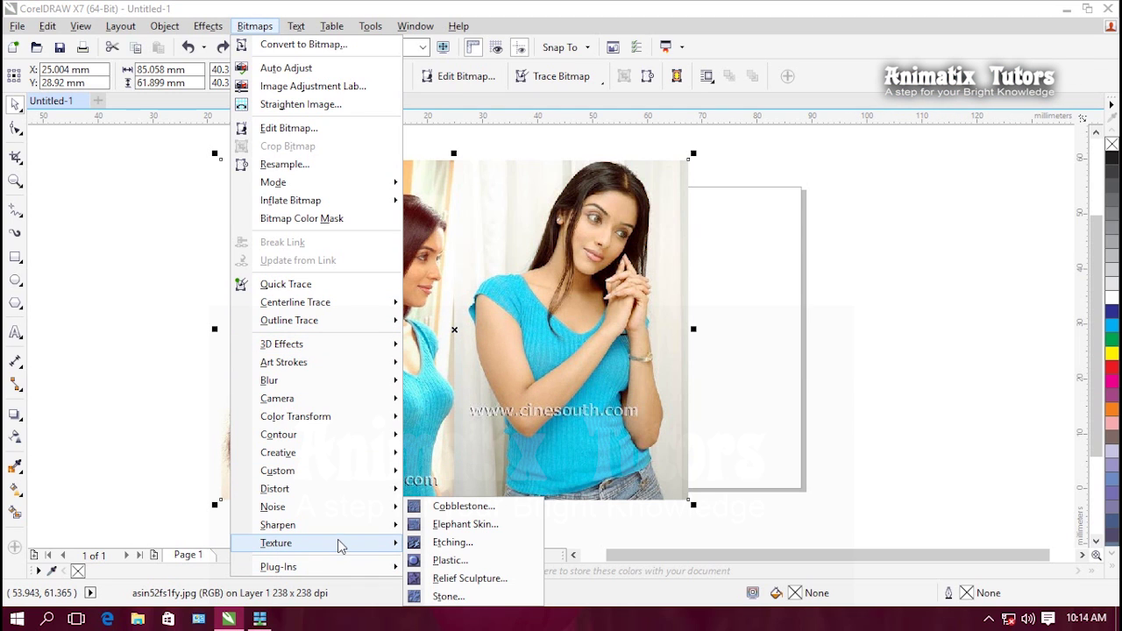
{"action": "left_click", "coordinate": [438, 561]}
{"action": "left_click_drag", "start_coordinate": [599, 218], "coordinate": [919, 51]}
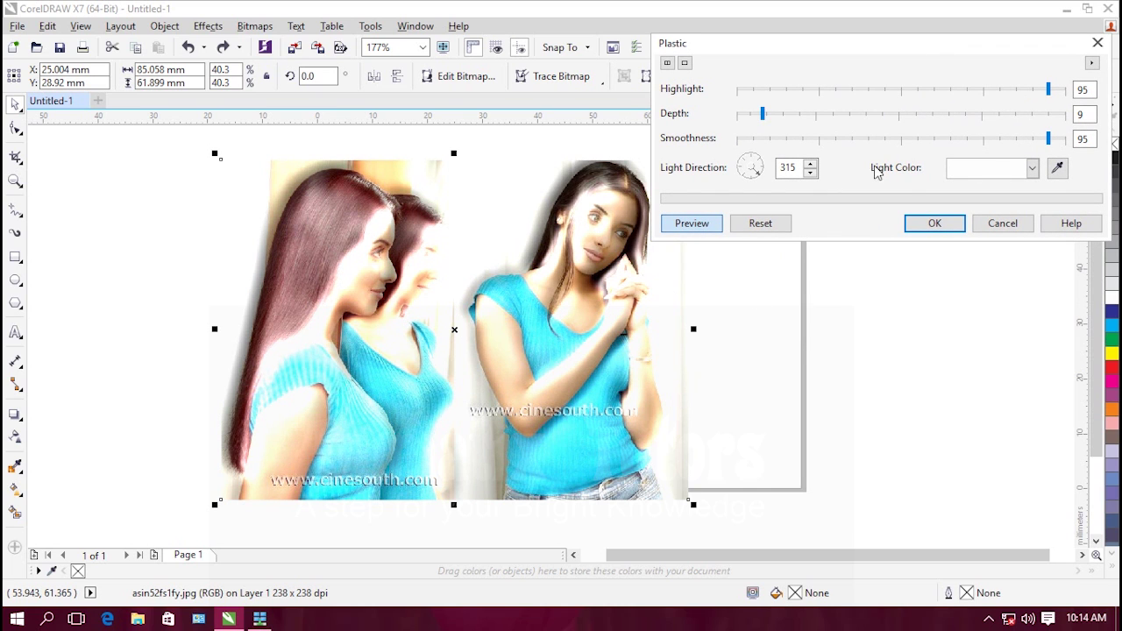
{"action": "left_click_drag", "start_coordinate": [772, 117], "coordinate": [854, 121]}
{"action": "left_click", "coordinate": [856, 120]}
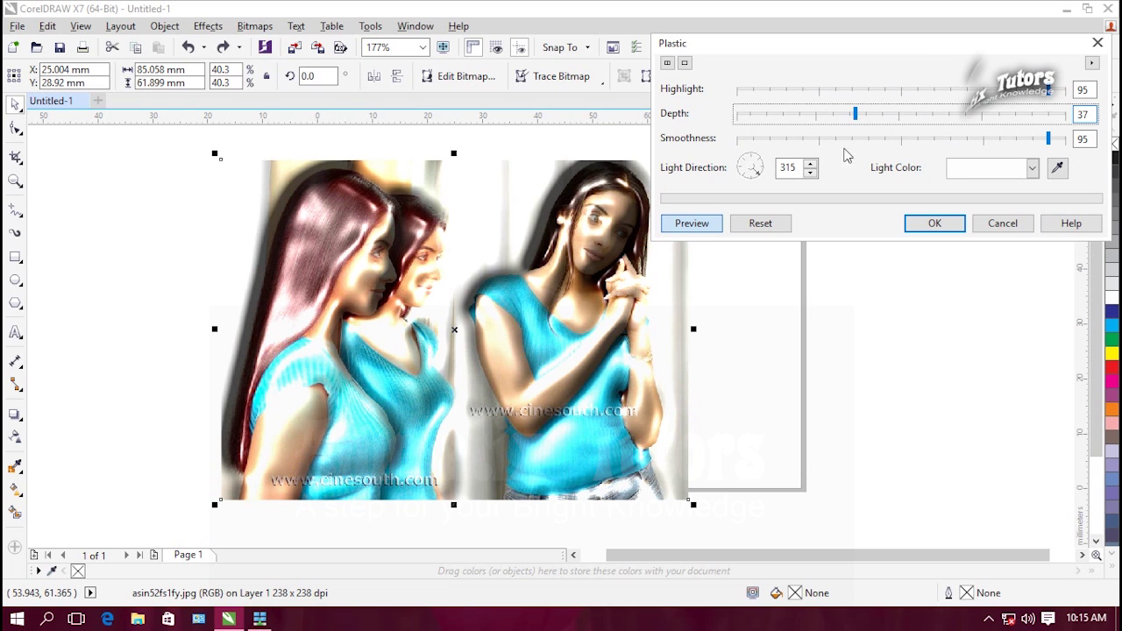
{"action": "left_click", "coordinate": [1005, 226]}
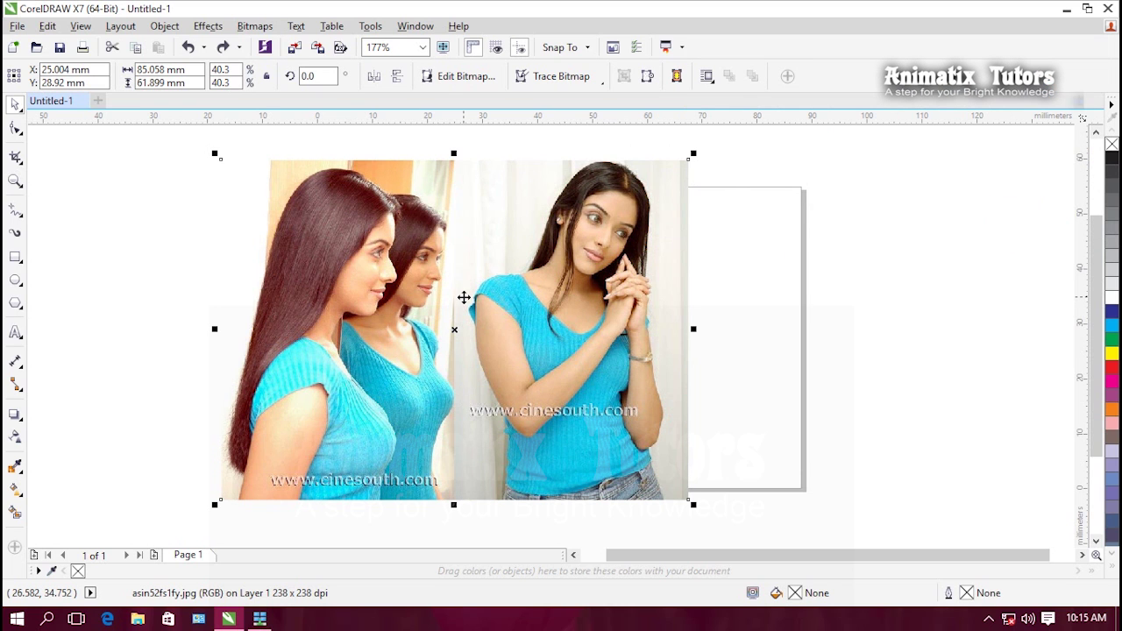
Delete the photo and add the artistic text "MAYA TUTORS" on the empty page
{"action": "key", "text": "Delete"}
{"action": "left_click", "coordinate": [15, 333]}
{"action": "left_click", "coordinate": [413, 291]}
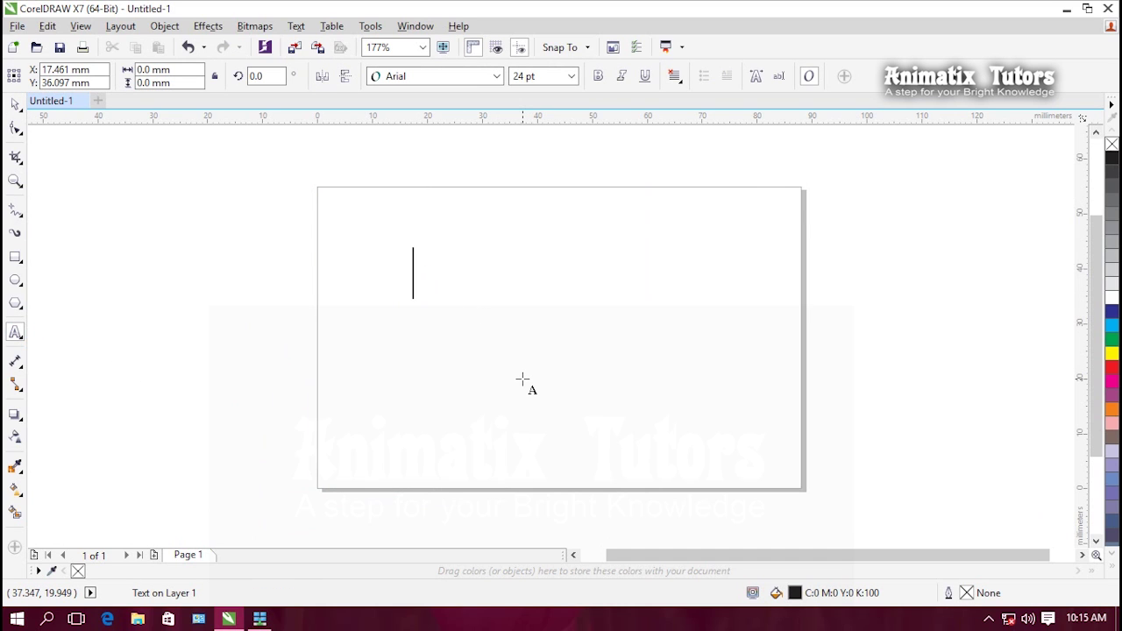
{"action": "type", "text": "MAYA TUTORS"}
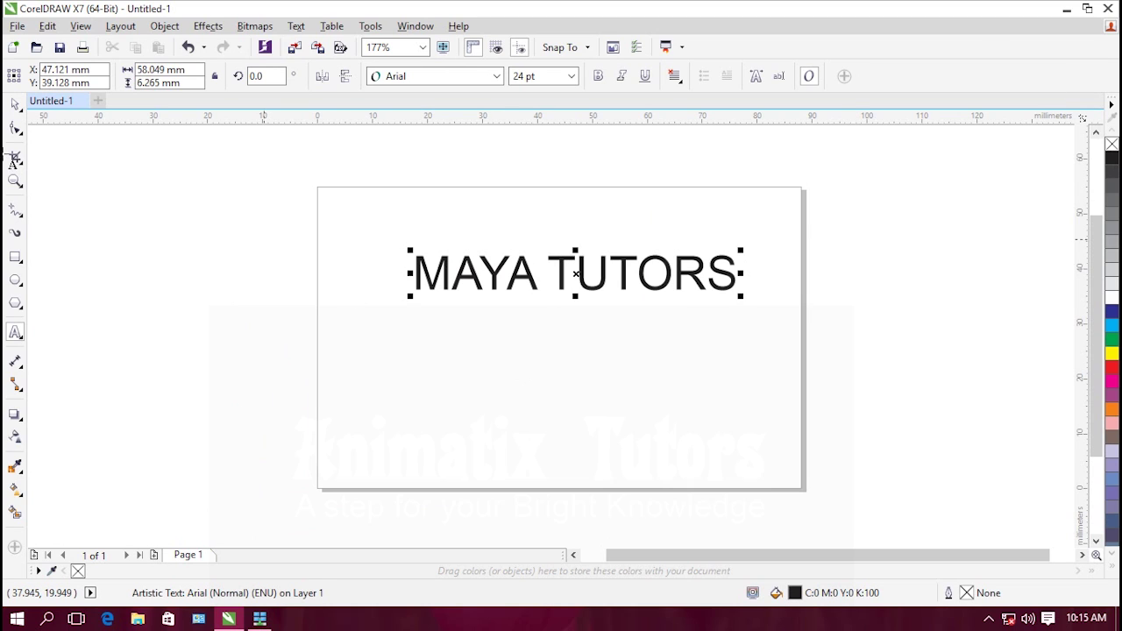
Make the "MAYA TUTORS" text bold and enlarge it to about 91 mm wide
{"action": "left_click", "coordinate": [16, 105]}
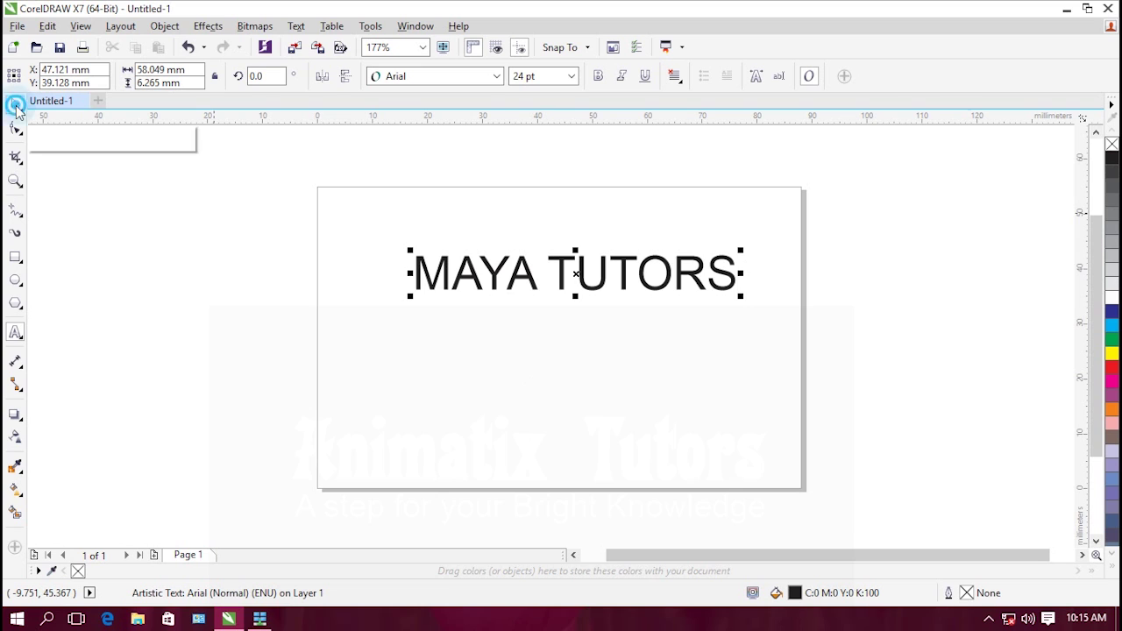
{"action": "left_click", "coordinate": [598, 77]}
{"action": "left_click_drag", "start_coordinate": [650, 292], "coordinate": [511, 309]}
{"action": "left_click_drag", "start_coordinate": [609, 311], "coordinate": [787, 426]}
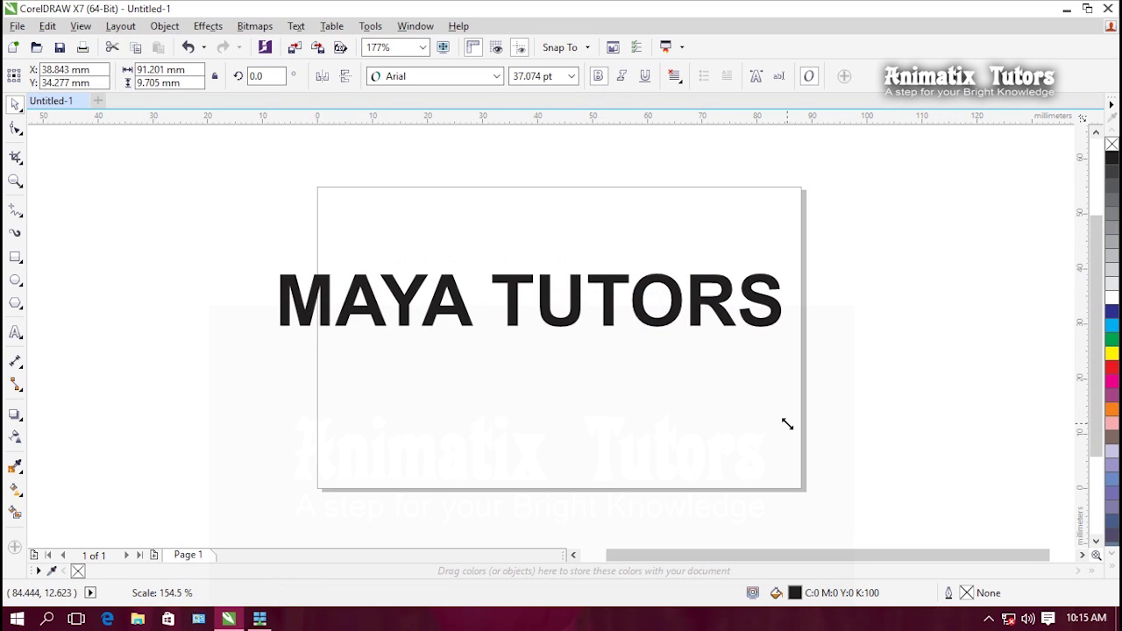
Fill the "MAYA TUTORS" text with orange and move it slightly down
{"action": "left_click", "coordinate": [1112, 410]}
{"action": "left_click_drag", "start_coordinate": [602, 293], "coordinate": [599, 305]}
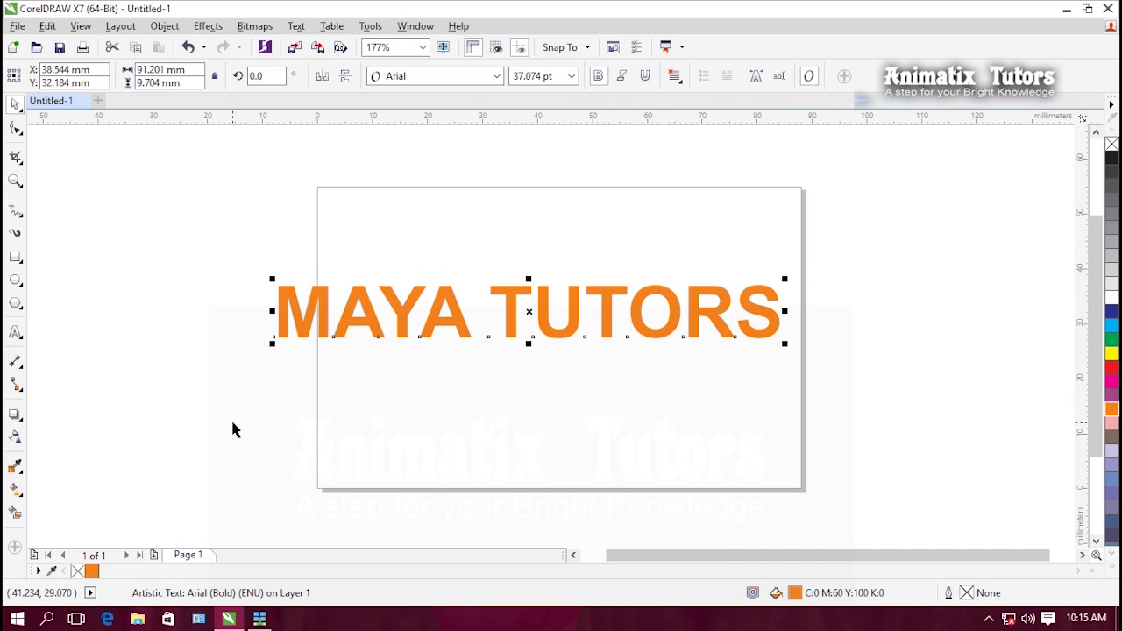
Draw a rectangle about 109 by 21 mm over the text and fill it with 40% black gray
{"action": "left_click", "coordinate": [15, 257]}
{"action": "left_click_drag", "start_coordinate": [232, 257], "coordinate": [829, 373]}
{"action": "left_click", "coordinate": [1111, 368]}
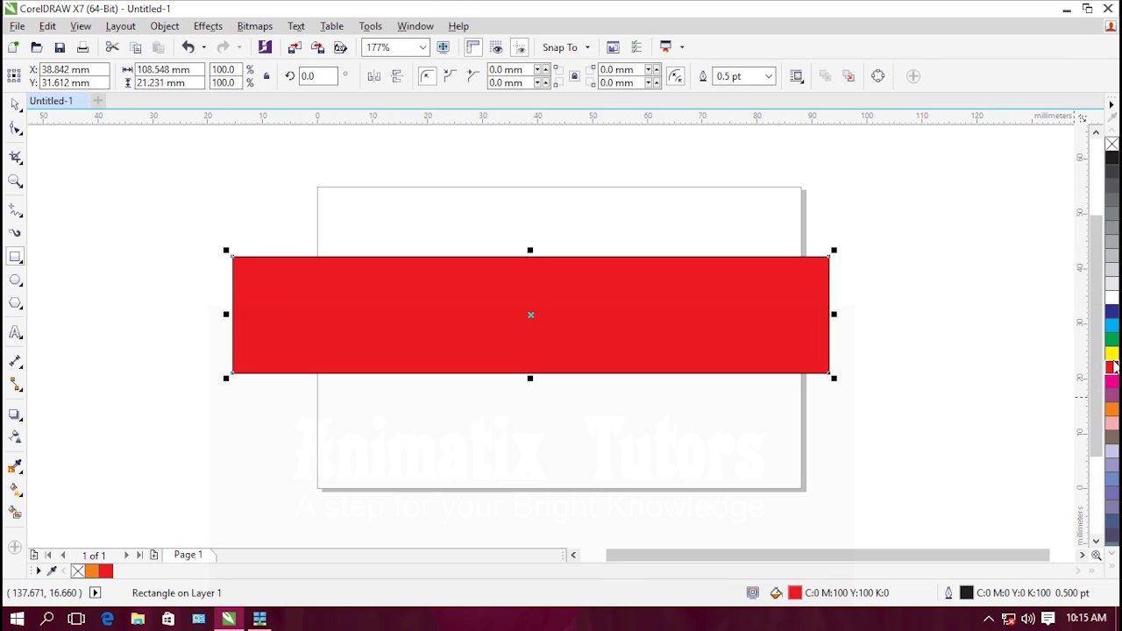
{"action": "left_click", "coordinate": [1112, 244]}
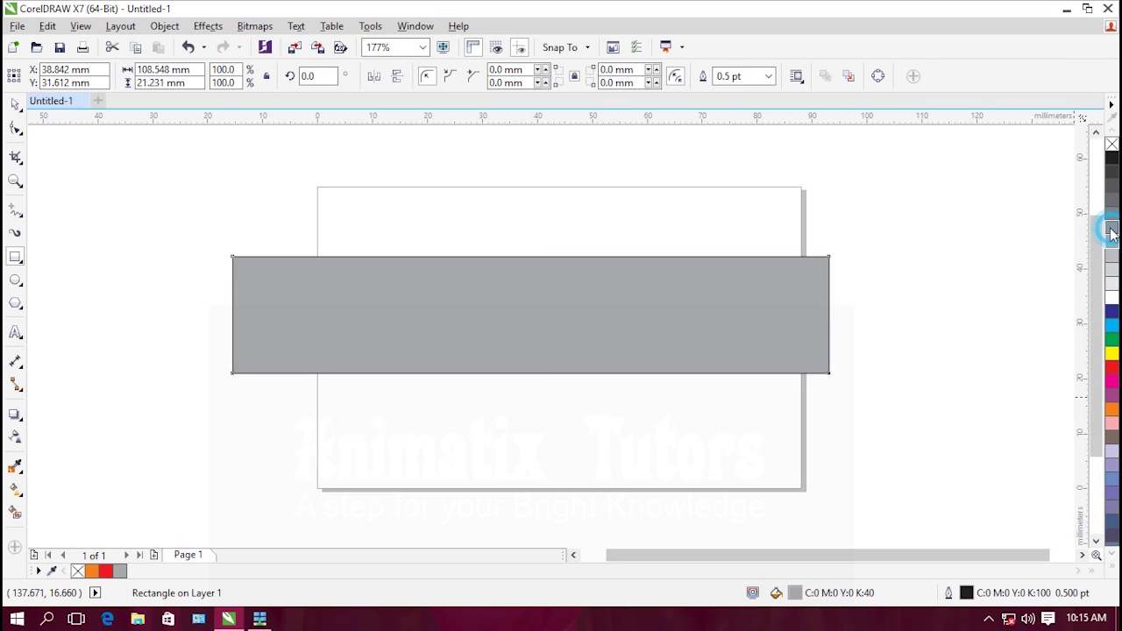
Fill the rectangle with 50% black and send it behind the "MAYA TUTORS" text
{"action": "left_click", "coordinate": [1112, 230]}
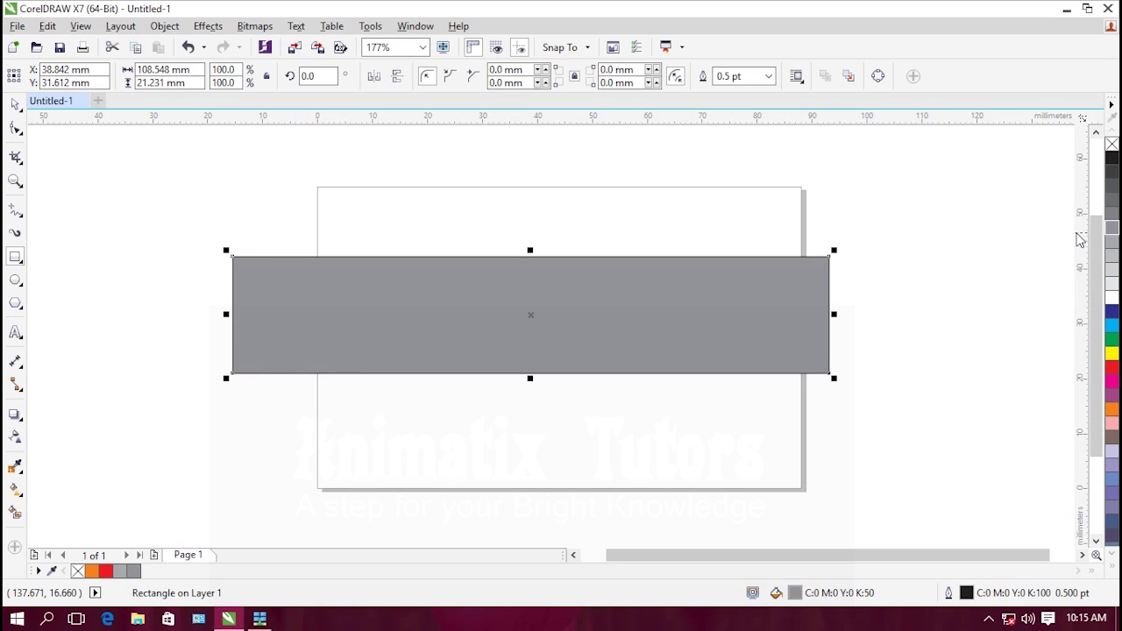
{"action": "left_click", "coordinate": [15, 106]}
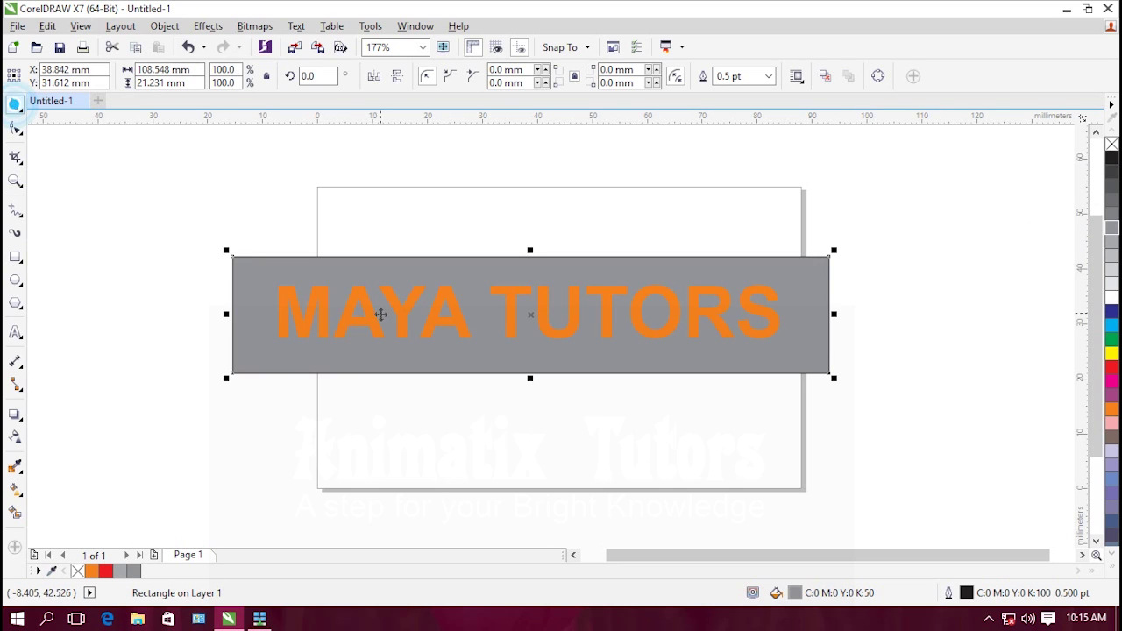
{"action": "left_click", "coordinate": [373, 319]}
{"action": "scroll", "coordinate": [374, 319], "scroll_direction": "up", "scroll_amount": 2}
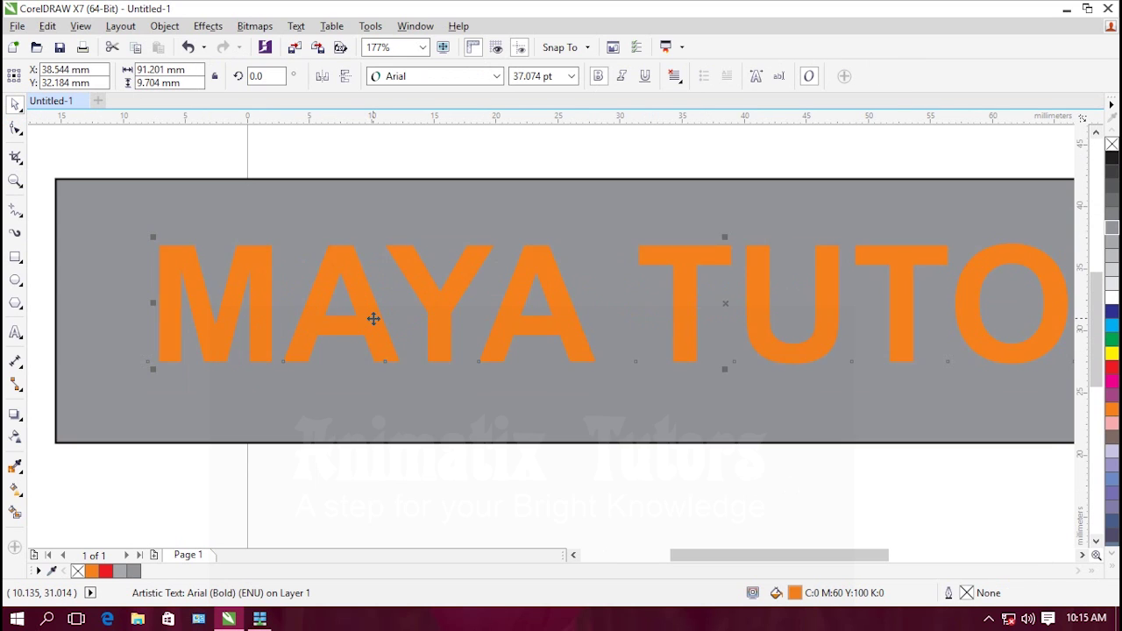
{"action": "left_click", "coordinate": [462, 465]}
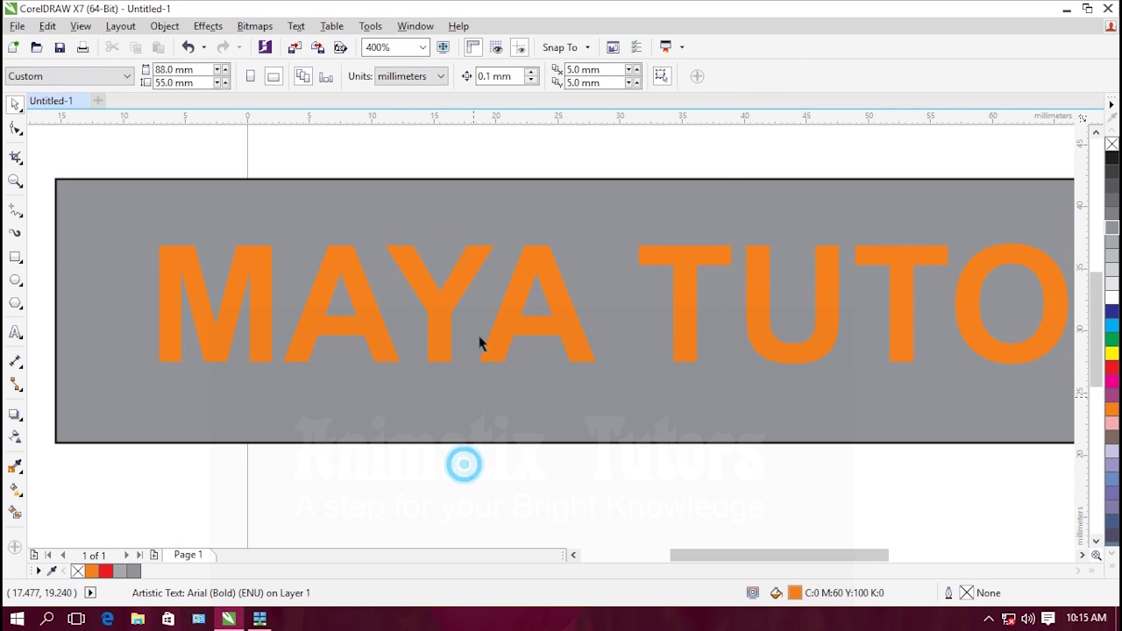
Change the fill of the rectangle behind the text to red
{"action": "left_click", "coordinate": [659, 229]}
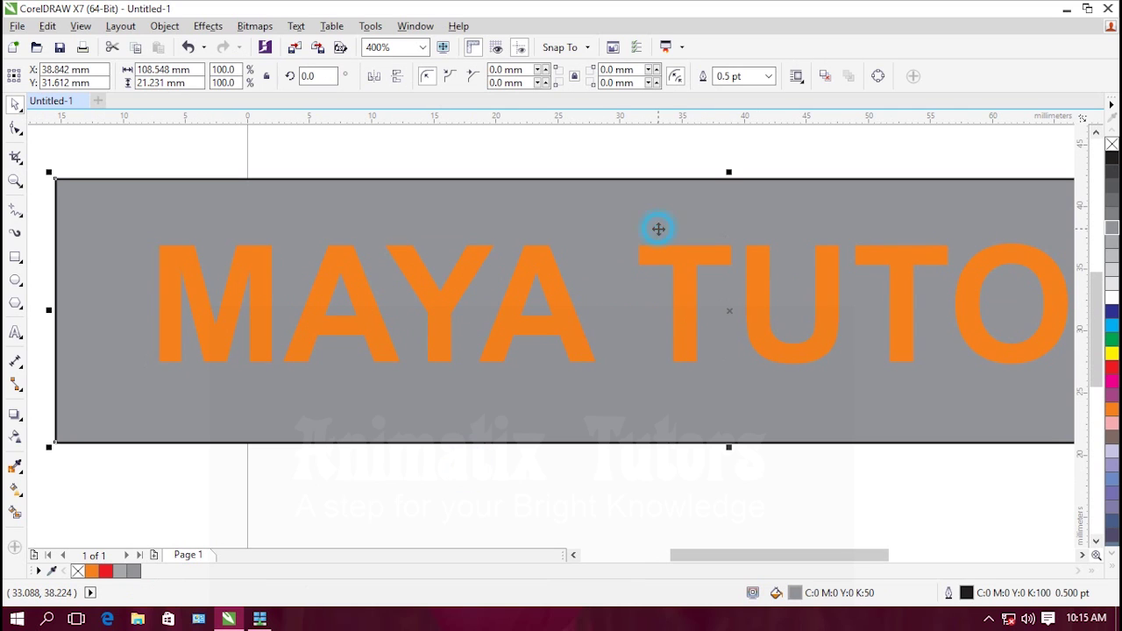
{"action": "left_click", "coordinate": [1112, 368]}
{"action": "left_click", "coordinate": [822, 503]}
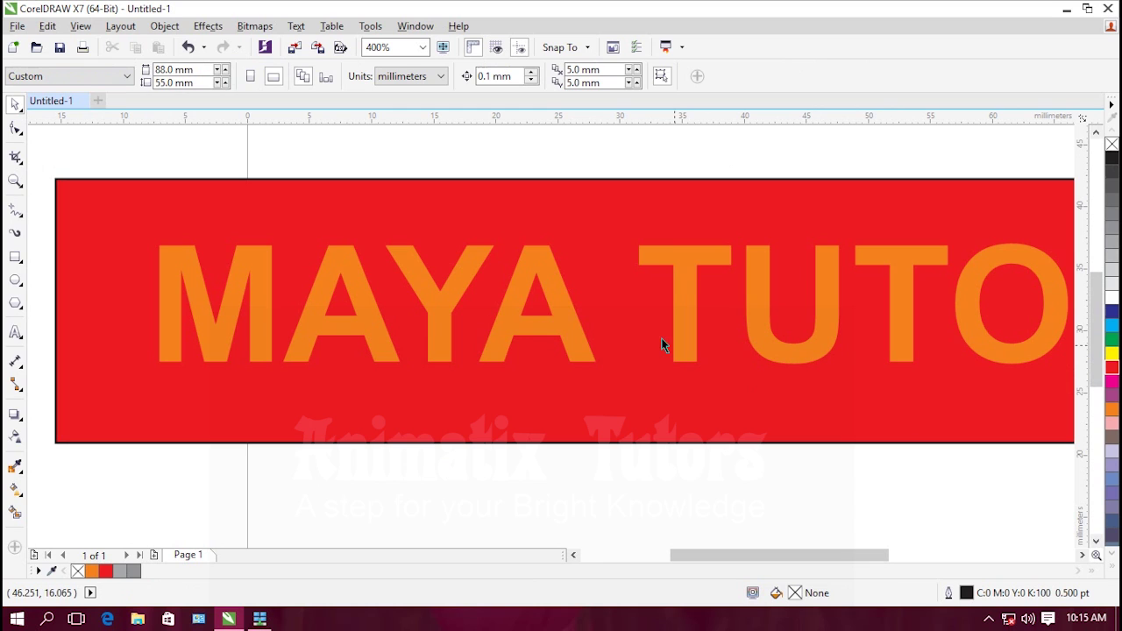
Convert the "MAYA TUTORS" text to a 450 dpi CMYK Color (32-bit) bitmap with anti-aliasing and a transparent background
{"action": "left_click", "coordinate": [680, 268]}
{"action": "left_click", "coordinate": [254, 26]}
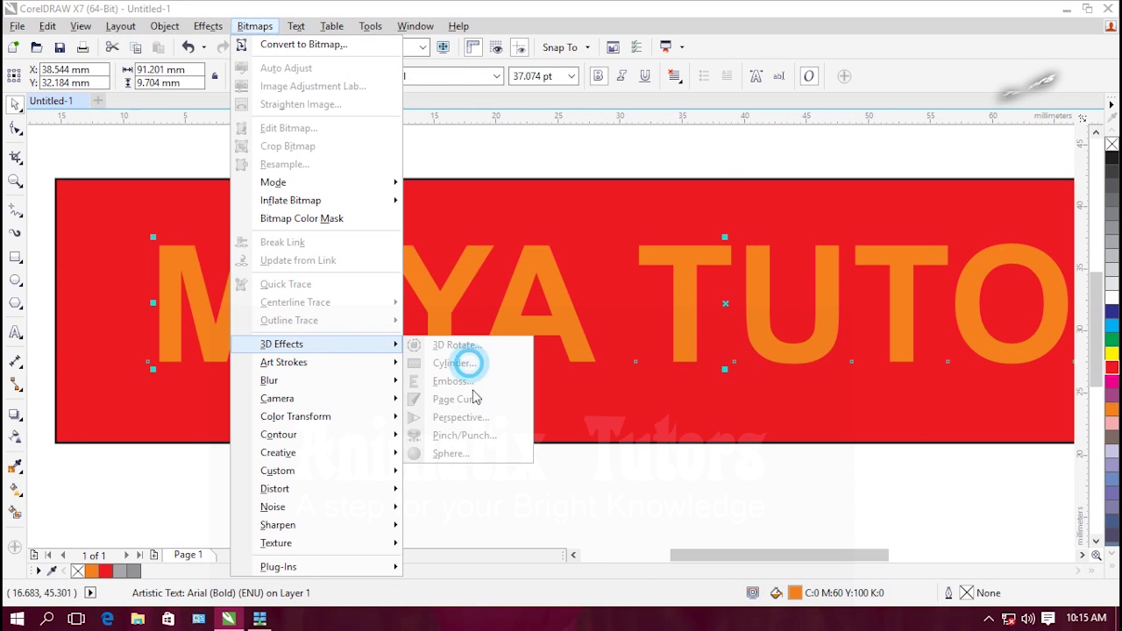
{"action": "mouse_move", "coordinate": [326, 401]}
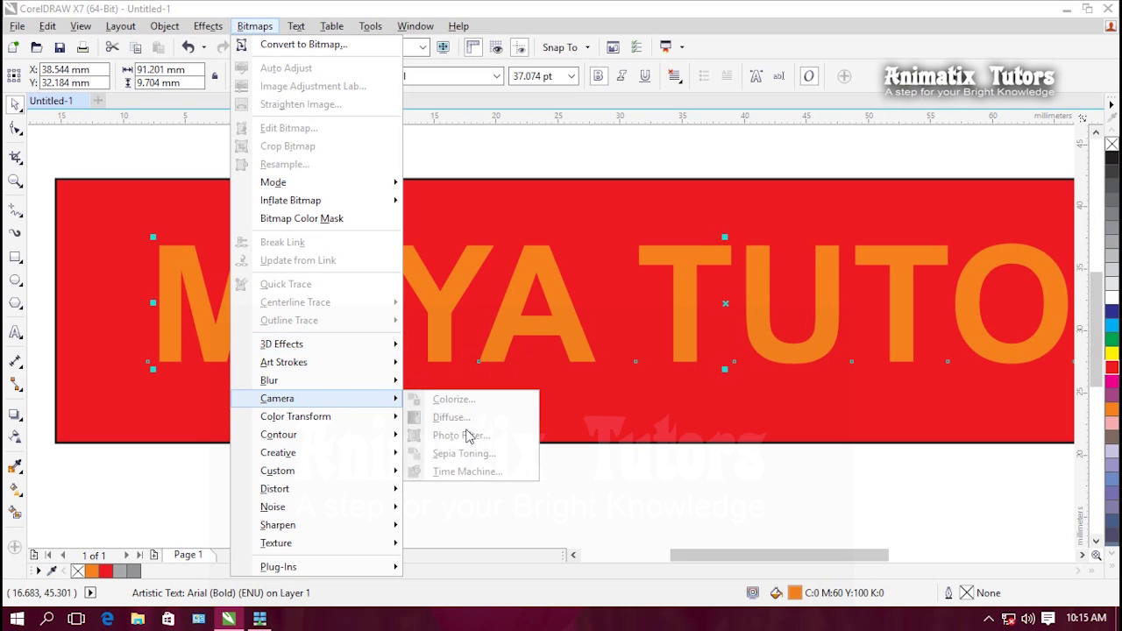
{"action": "mouse_move", "coordinate": [285, 380]}
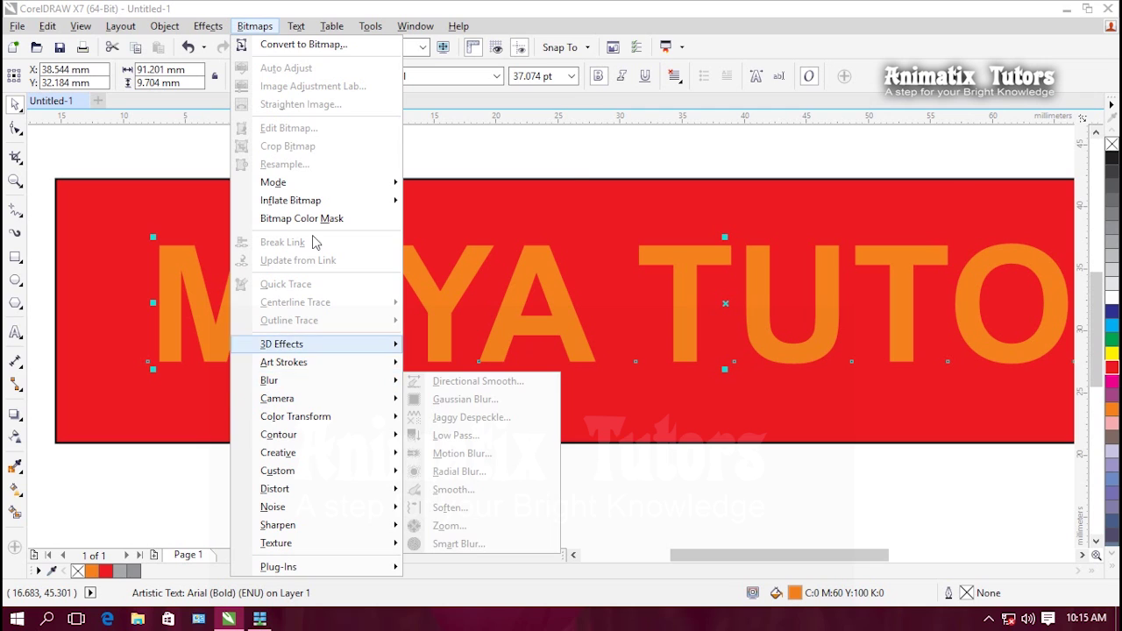
{"action": "left_click", "coordinate": [300, 46]}
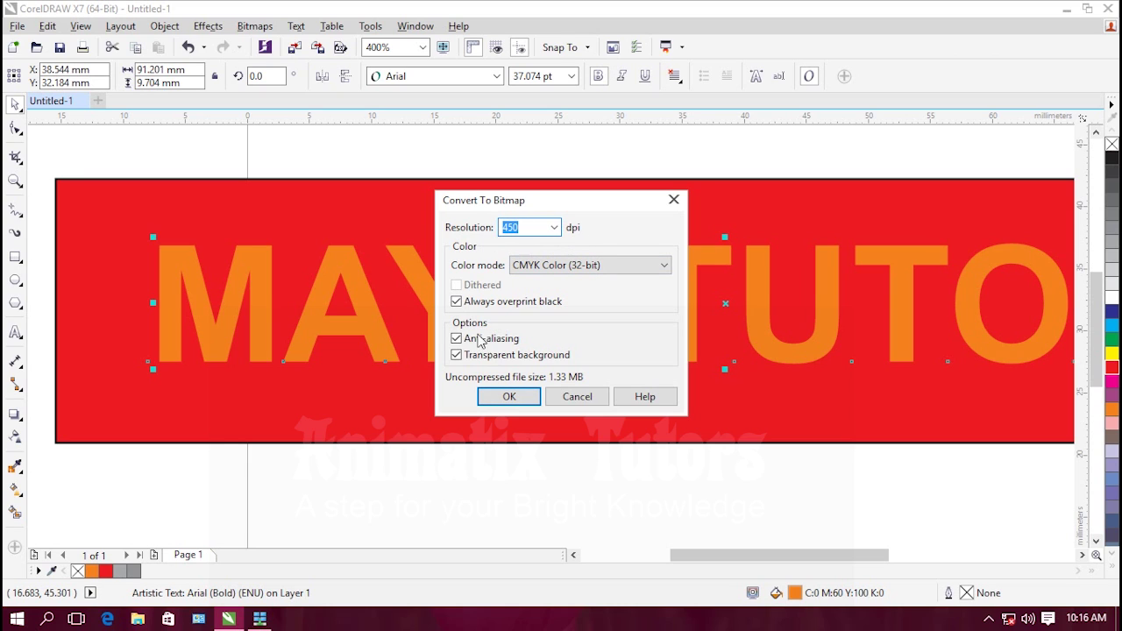
{"action": "left_click", "coordinate": [504, 404]}
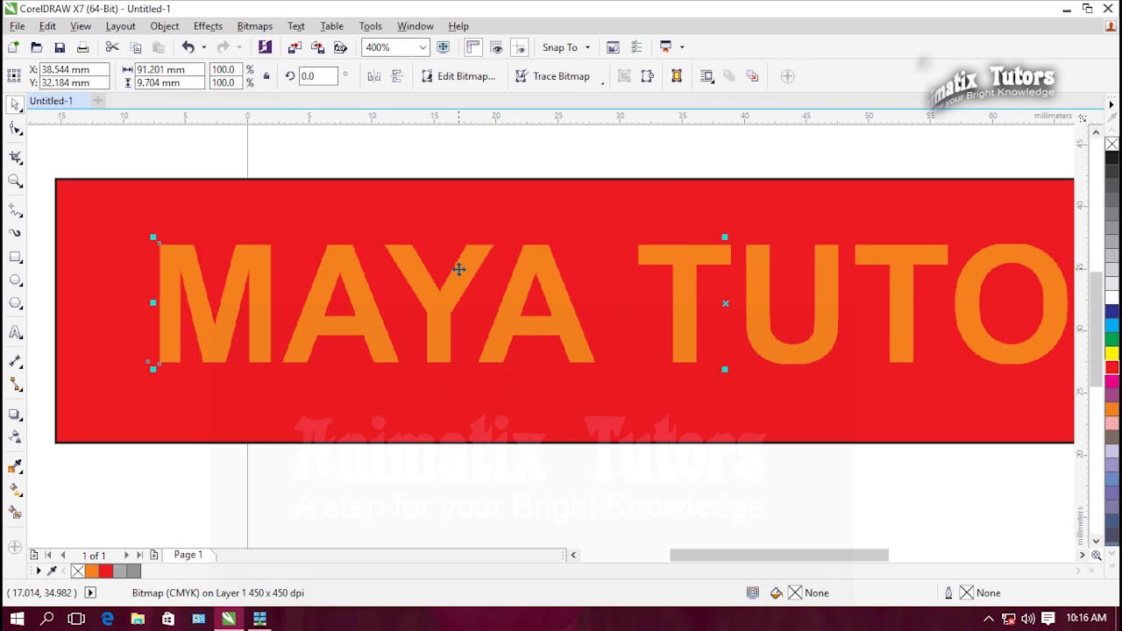
Open the Plastic texture effect for the "MAYA TUTORS" bitmap and move its dialog clear of the lettering
{"action": "left_click", "coordinate": [254, 25]}
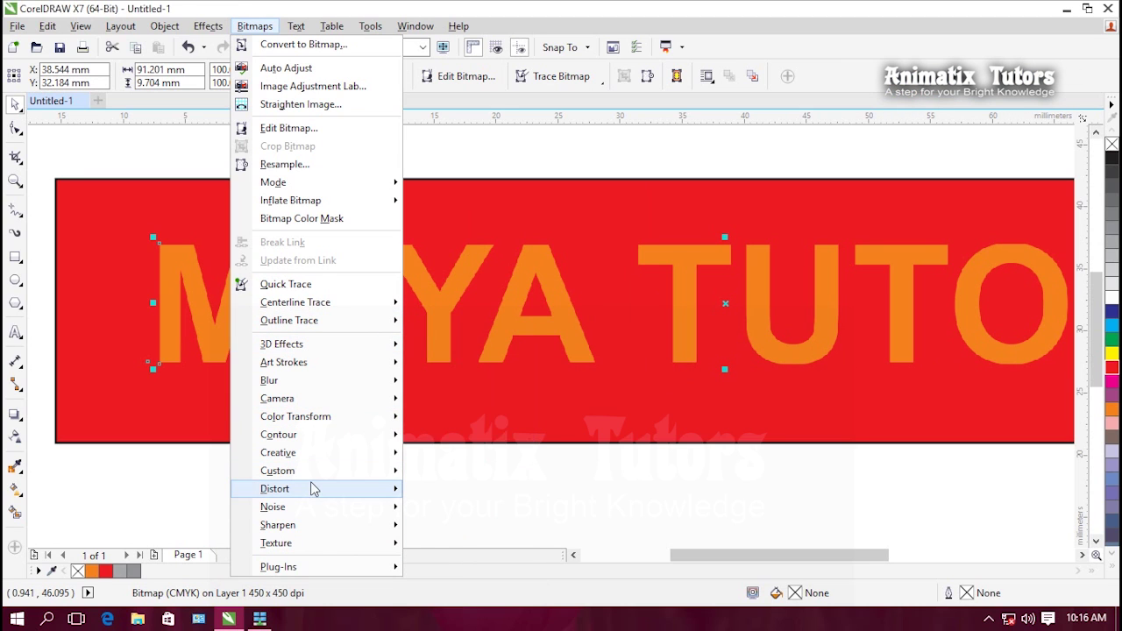
{"action": "mouse_move", "coordinate": [322, 547]}
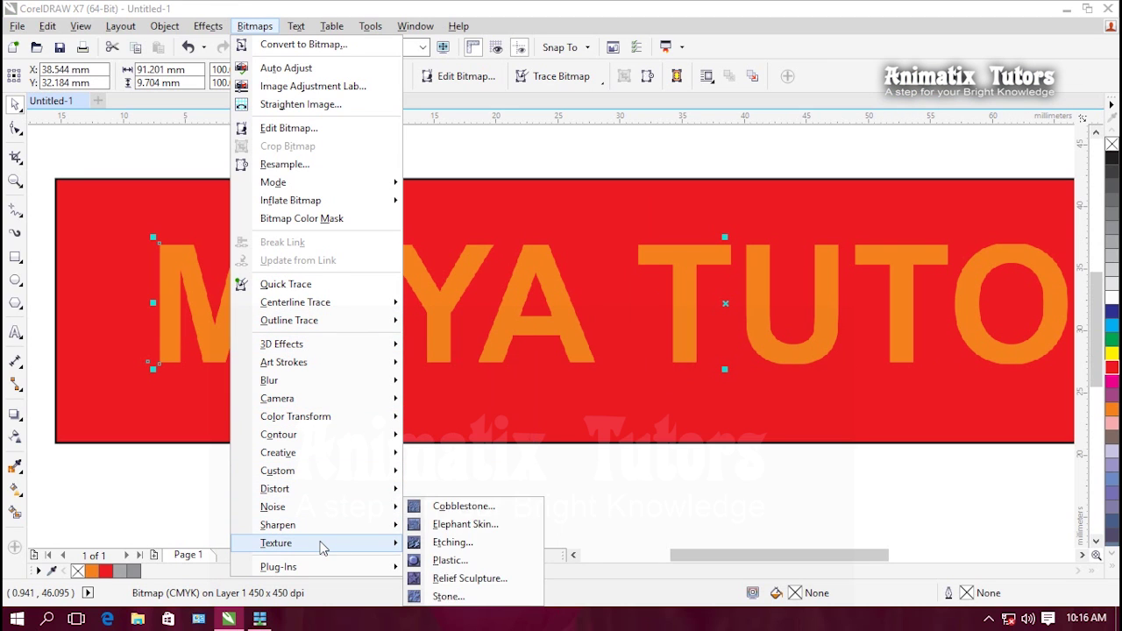
{"action": "left_click", "coordinate": [469, 561]}
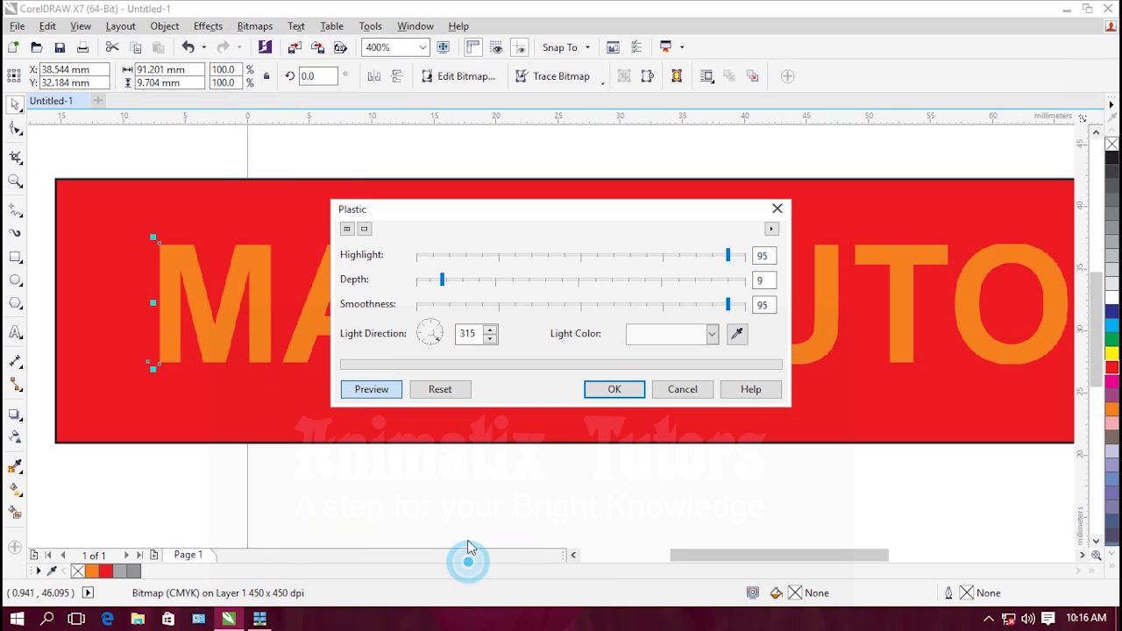
{"action": "left_click_drag", "start_coordinate": [512, 214], "coordinate": [699, 32]}
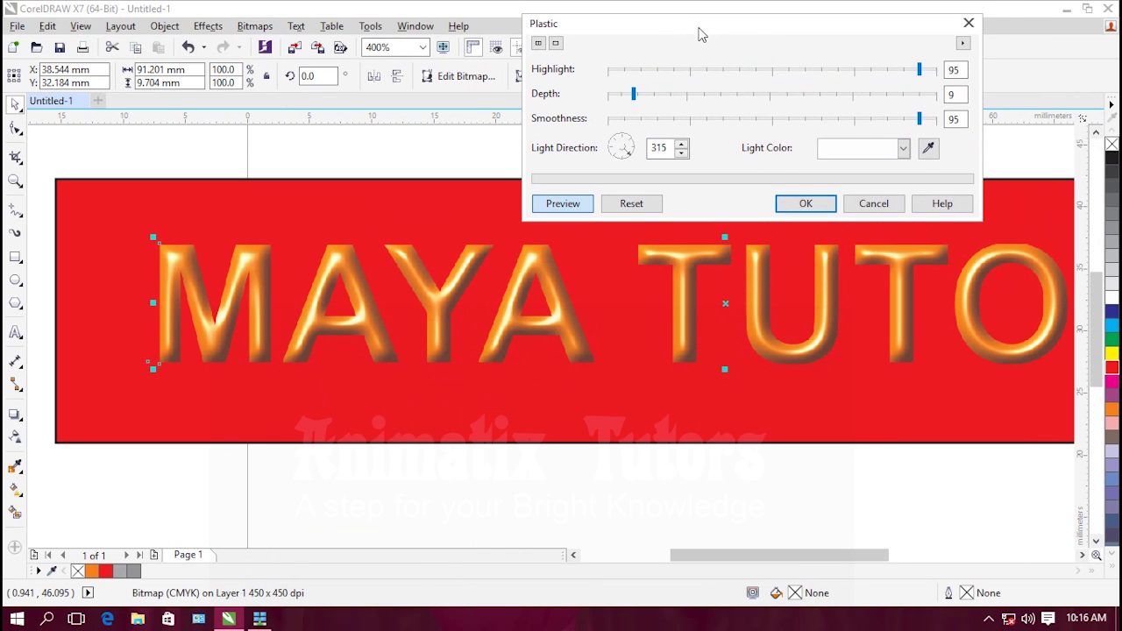
Try the Plastic effect on the lettering with depth 88 and smoothness 88
{"action": "left_click_drag", "start_coordinate": [631, 93], "coordinate": [616, 97]}
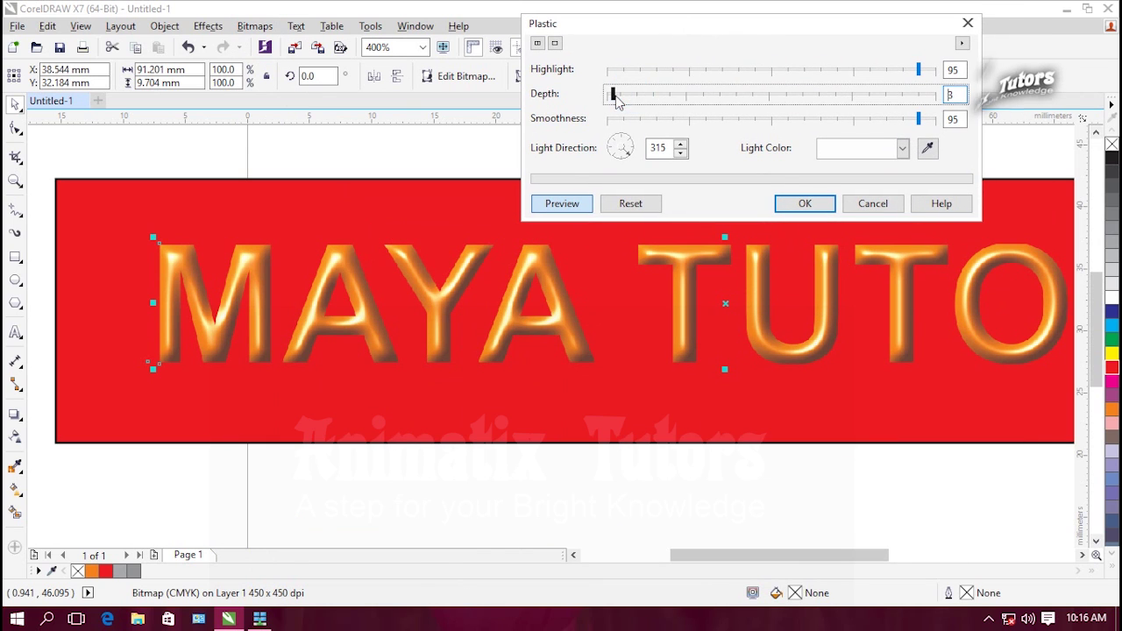
{"action": "left_click", "coordinate": [613, 94]}
{"action": "left_click", "coordinate": [895, 97]}
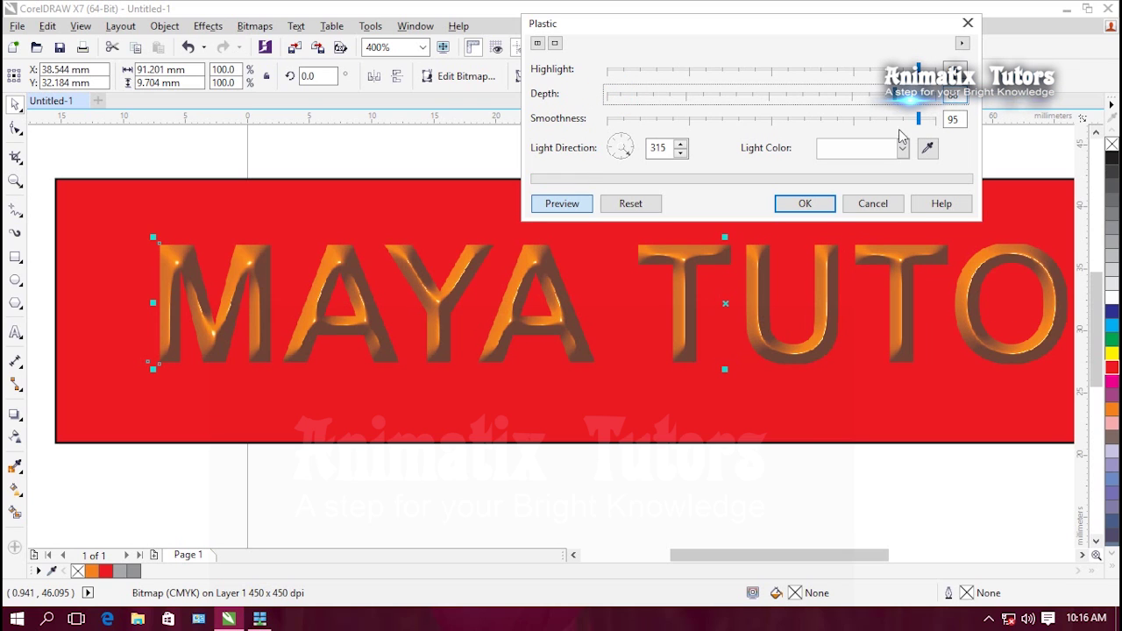
{"action": "left_click_drag", "start_coordinate": [919, 117], "coordinate": [720, 120]}
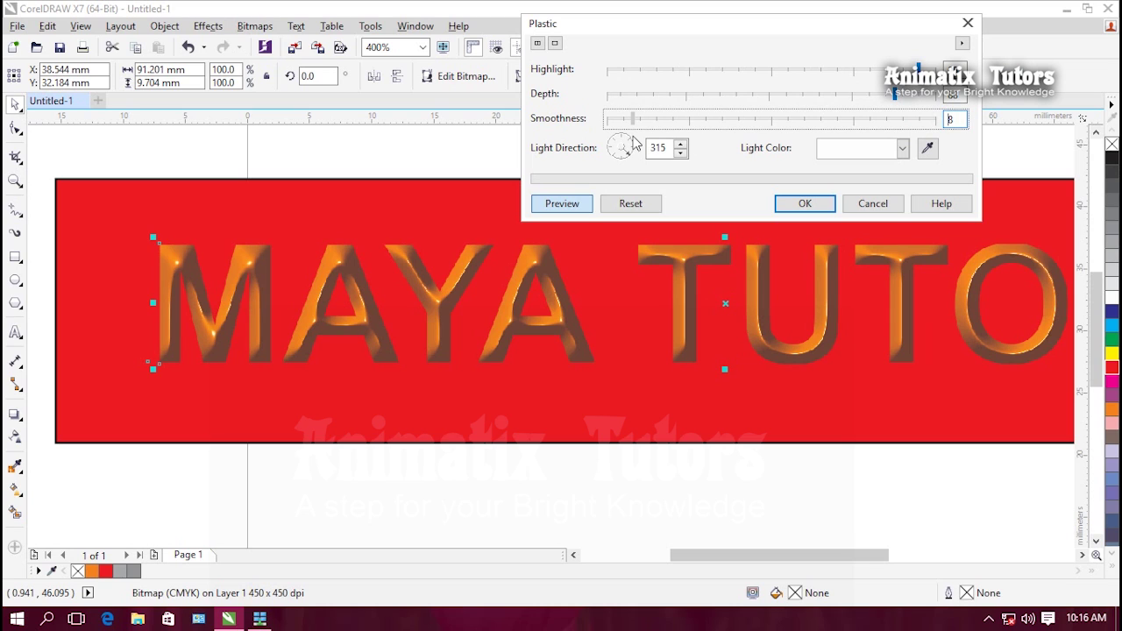
{"action": "left_click_drag", "start_coordinate": [637, 121], "coordinate": [861, 121]}
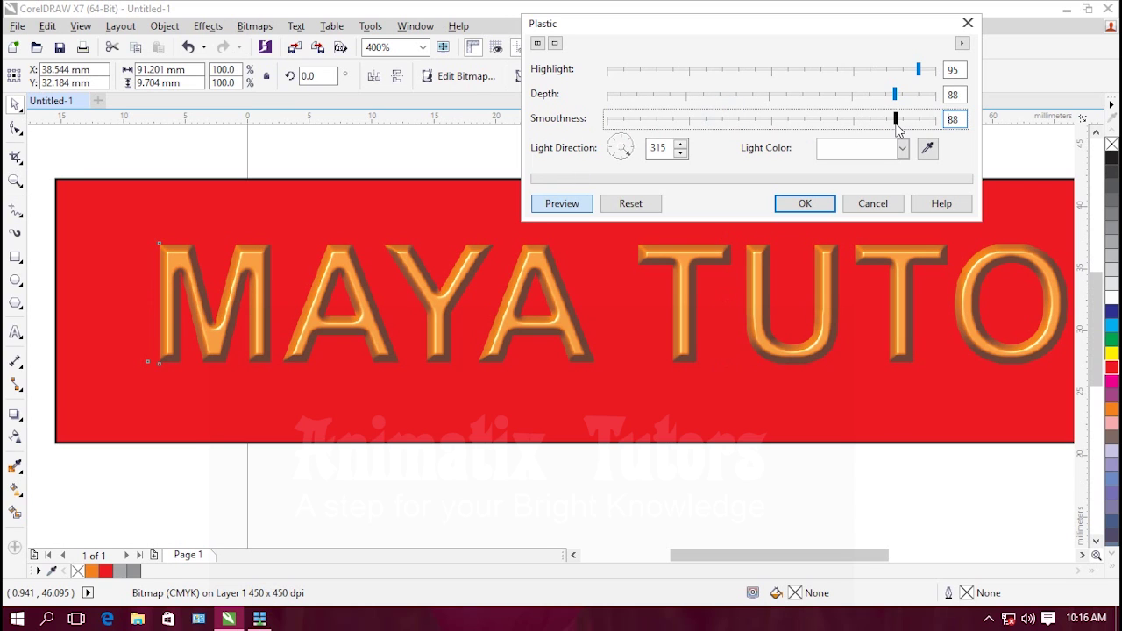
Apply the Plastic effect to the lettering with depth 10, smoothness 100 and a slightly reduced highlight
{"action": "left_click_drag", "start_coordinate": [895, 95], "coordinate": [637, 96]}
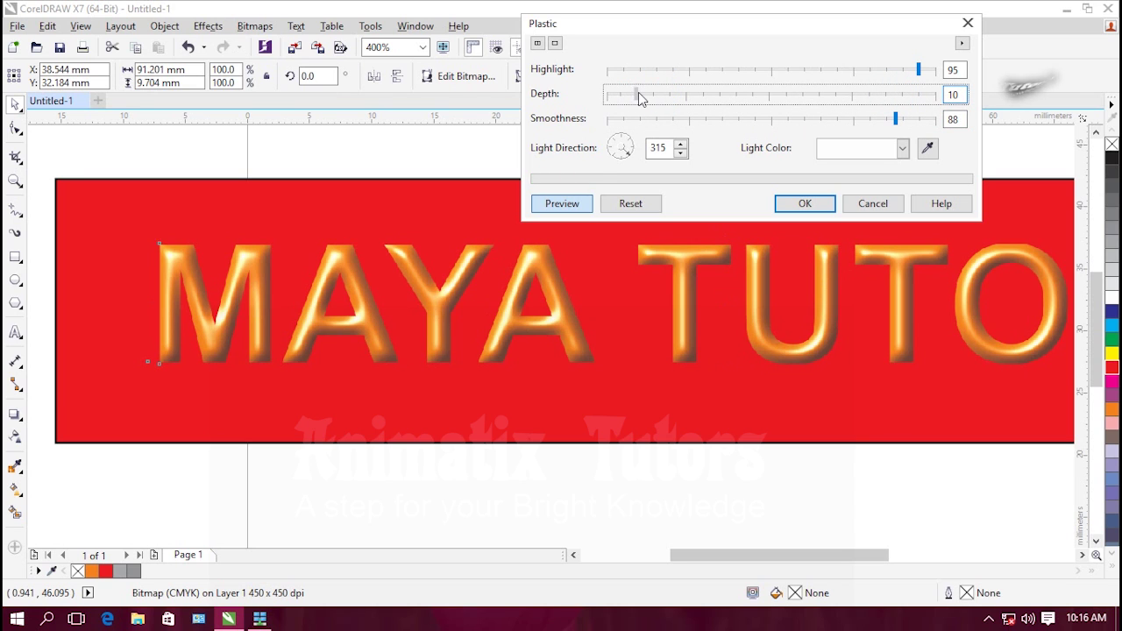
{"action": "left_click_drag", "start_coordinate": [895, 118], "coordinate": [943, 123]}
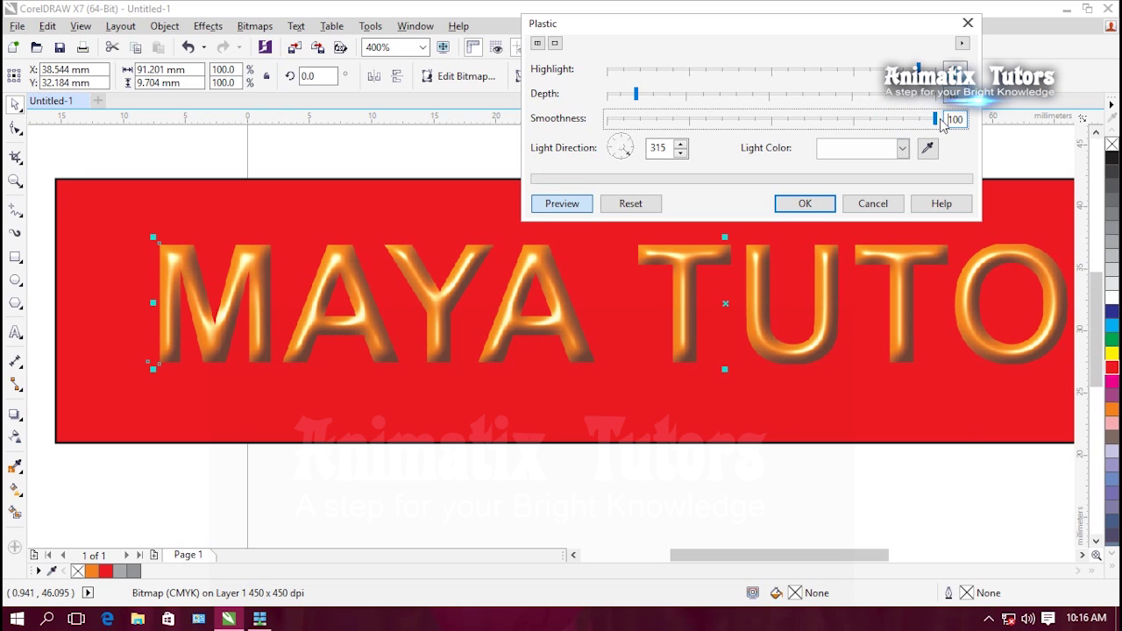
{"action": "left_click", "coordinate": [917, 68]}
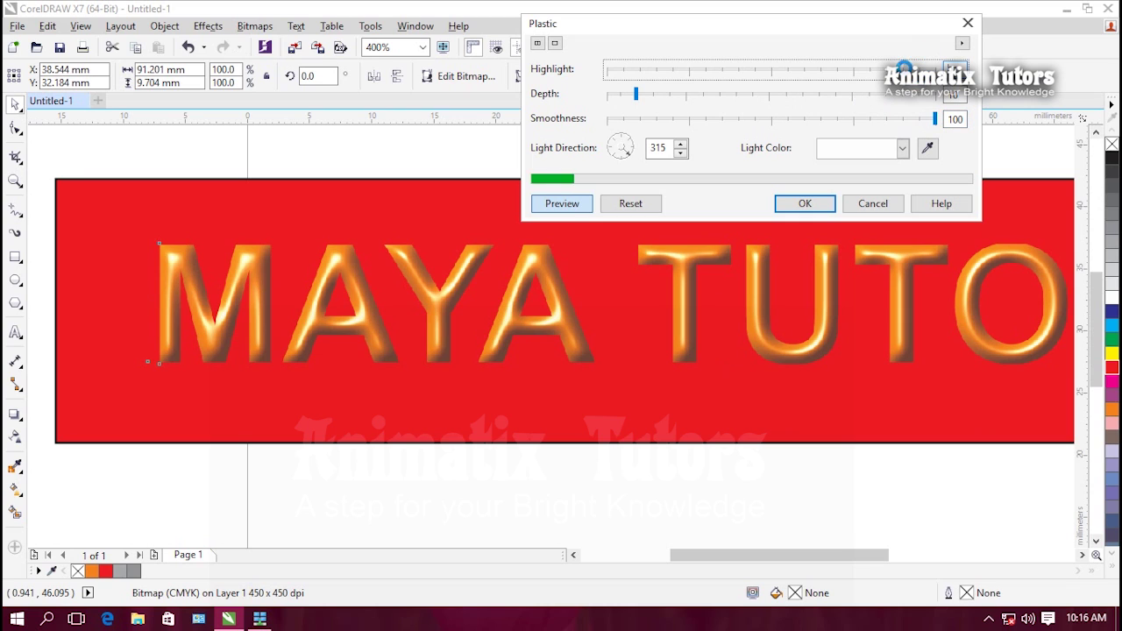
{"action": "left_click_drag", "start_coordinate": [880, 70], "coordinate": [905, 69]}
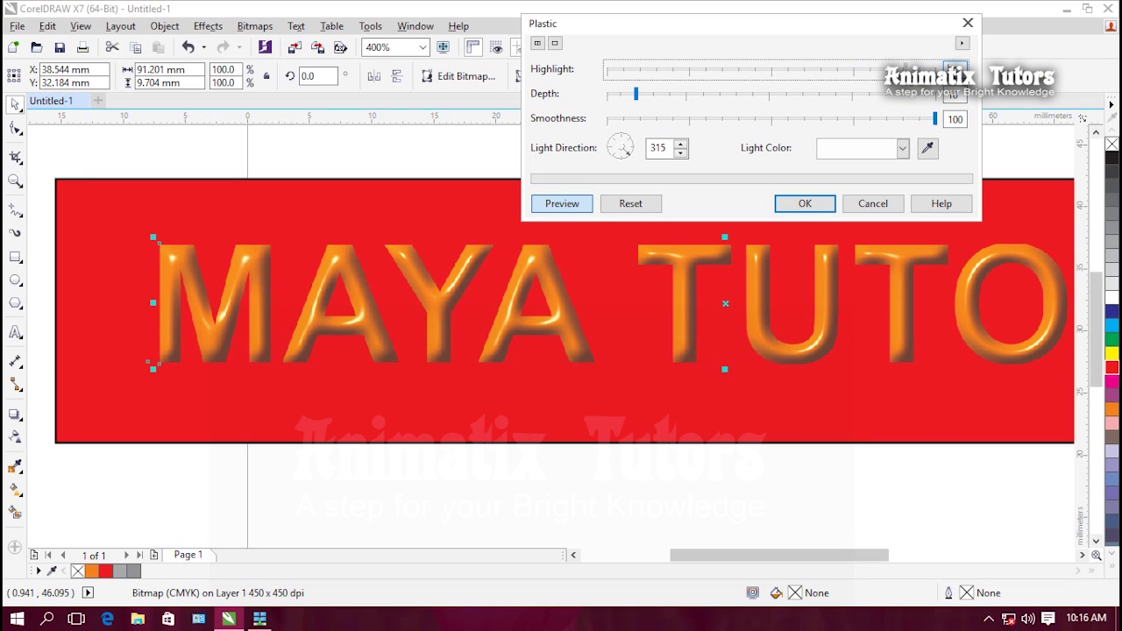
{"action": "left_click", "coordinate": [779, 208]}
Add a drop shadow to the "MAYA TUTORS" bitmap, cast horizontally to the right
{"action": "scroll", "coordinate": [772, 289], "scroll_direction": "right", "scroll_amount": 2}
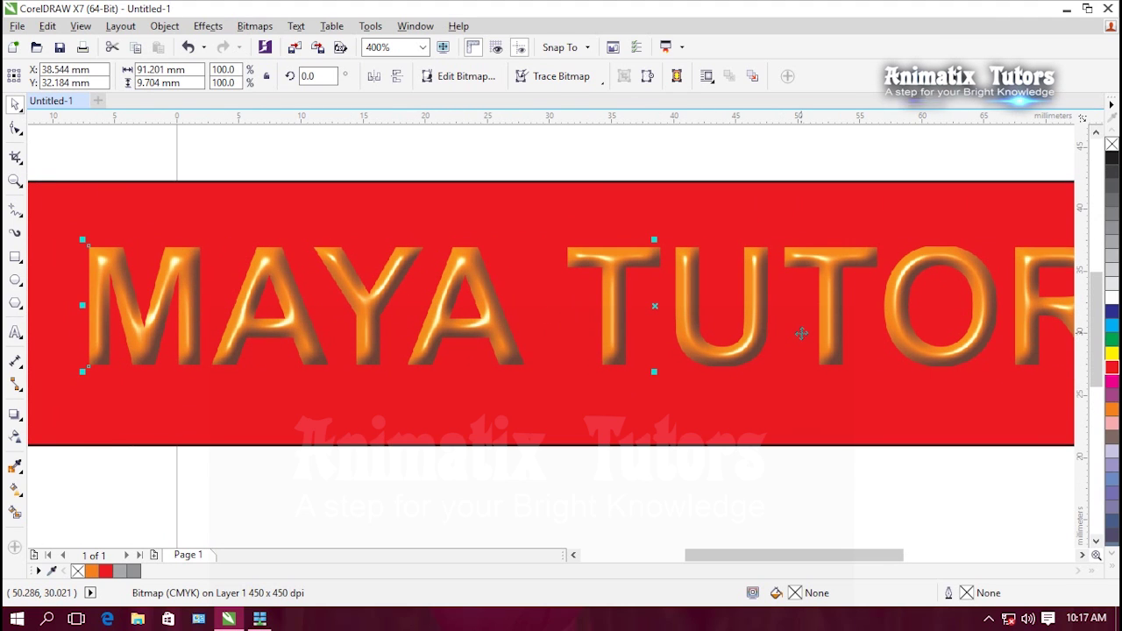
{"action": "scroll", "coordinate": [804, 336], "scroll_direction": "up", "scroll_amount": 1}
{"action": "scroll", "coordinate": [804, 336], "scroll_direction": "down", "scroll_amount": 1}
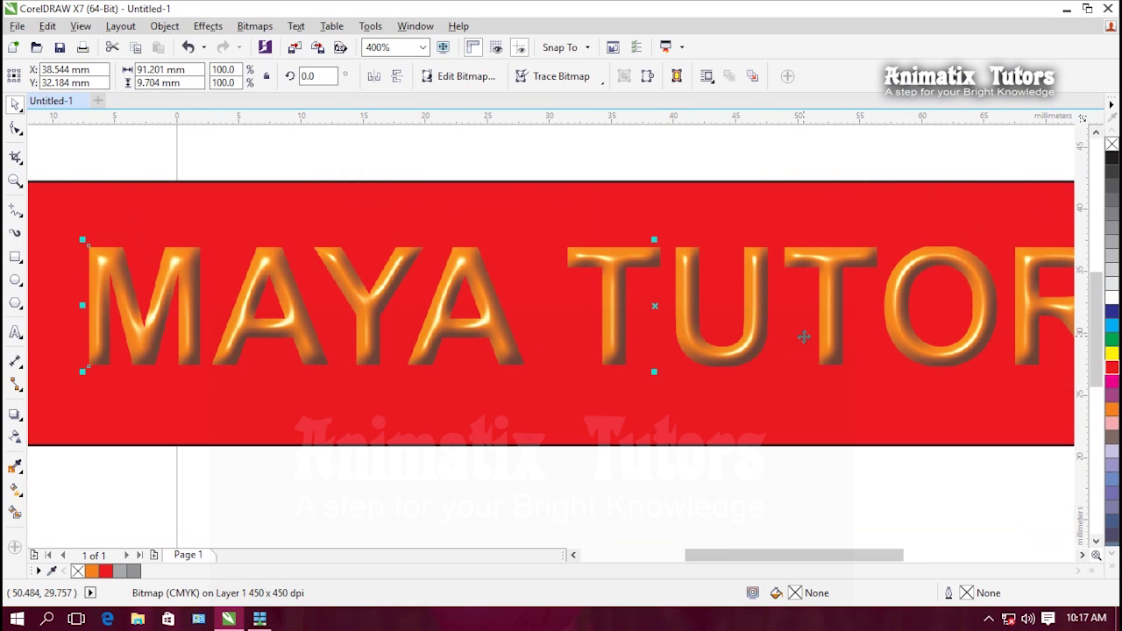
{"action": "left_click_drag", "start_coordinate": [527, 309], "coordinate": [527, 287]}
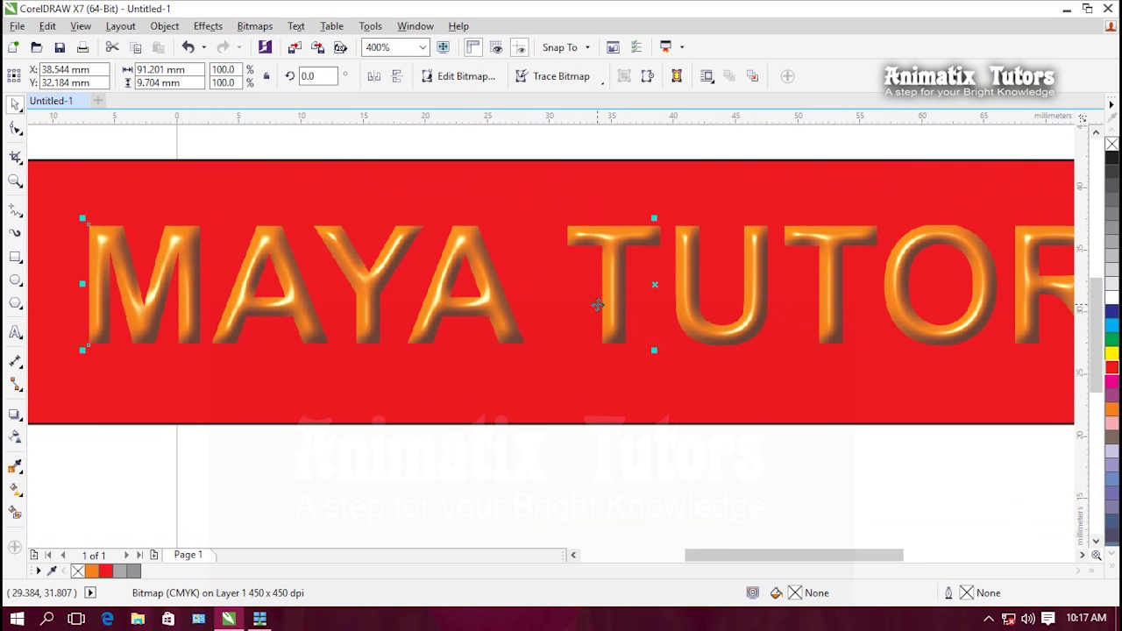
{"action": "left_click", "coordinate": [503, 445]}
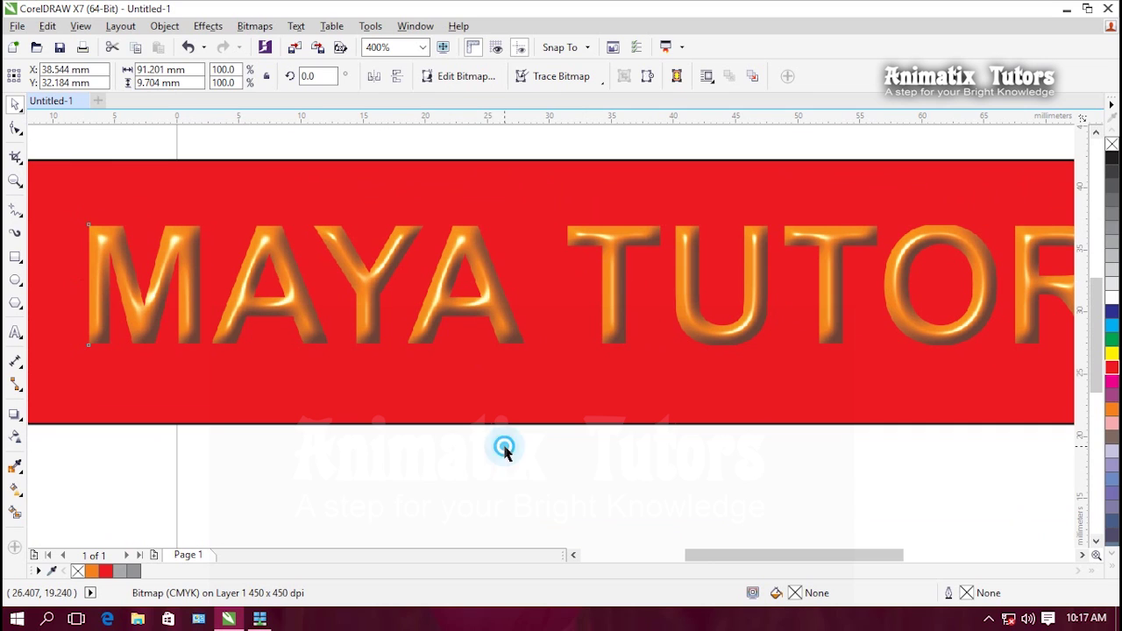
{"action": "left_click", "coordinate": [484, 293]}
{"action": "left_click", "coordinate": [15, 415]}
{"action": "left_click_drag", "start_coordinate": [191, 246], "coordinate": [1069, 285]}
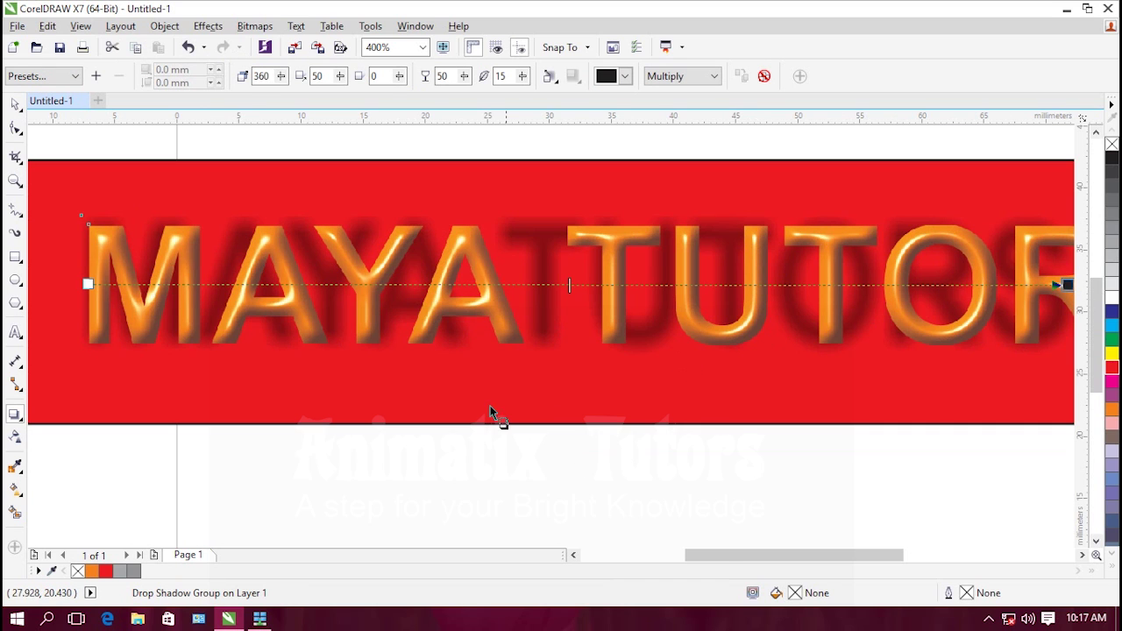
Shorten the drop shadow's offset so it falls just right of the letters and set its opacity to 51
{"action": "scroll", "coordinate": [706, 516], "scroll_direction": "left", "scroll_amount": 2}
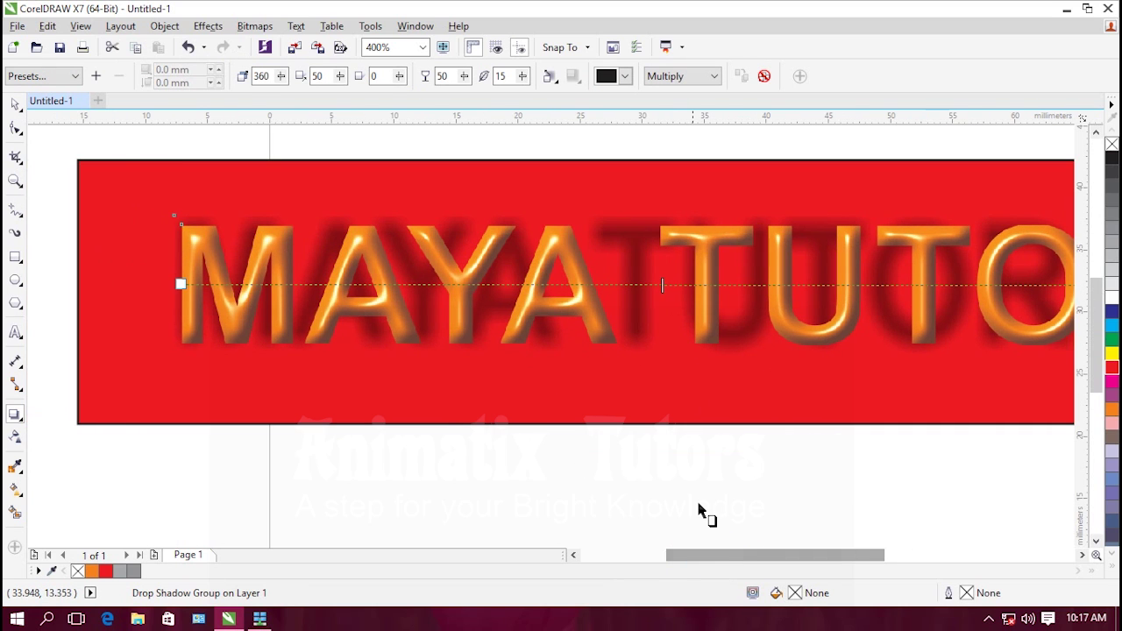
{"action": "scroll", "coordinate": [706, 508], "scroll_direction": "down", "scroll_amount": 1}
{"action": "left_click_drag", "start_coordinate": [707, 509], "coordinate": [583, 432]}
{"action": "left_click_drag", "start_coordinate": [755, 363], "coordinate": [832, 363]}
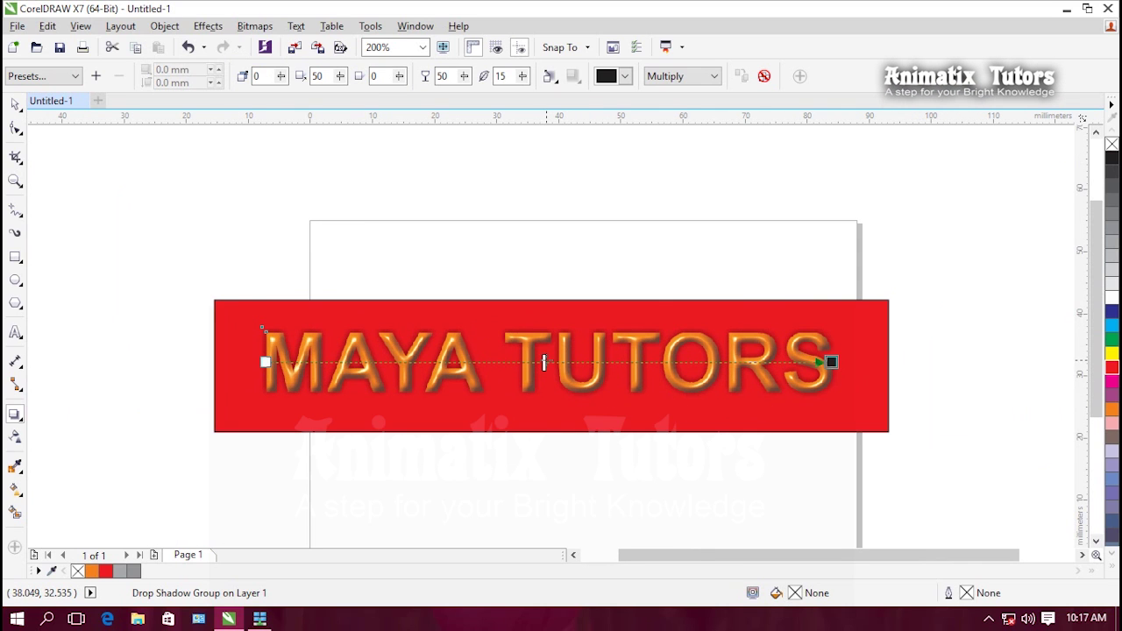
{"action": "left_click_drag", "start_coordinate": [545, 362], "coordinate": [551, 362]}
{"action": "left_click_drag", "start_coordinate": [832, 362], "coordinate": [842, 362]}
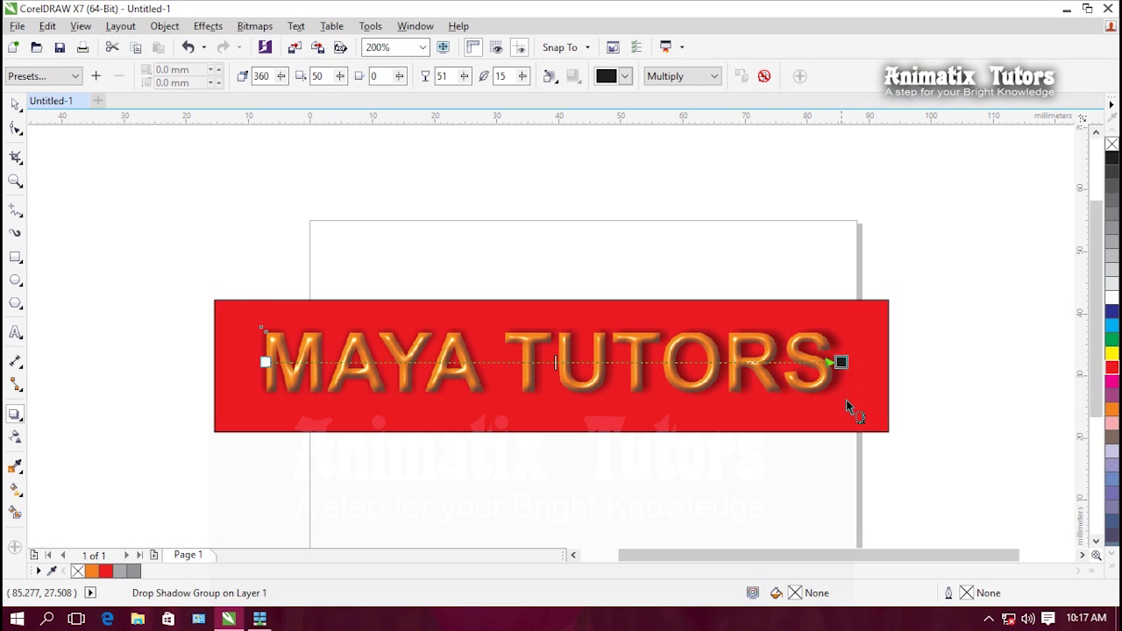
{"action": "left_click", "coordinate": [15, 103]}
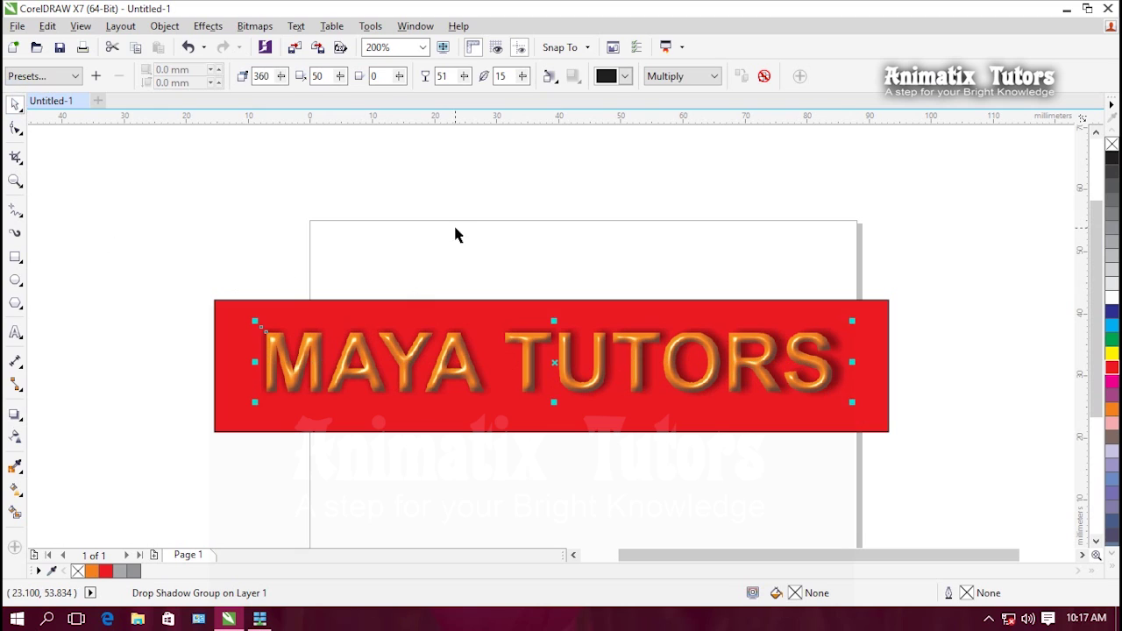
{"action": "left_click", "coordinate": [454, 226]}
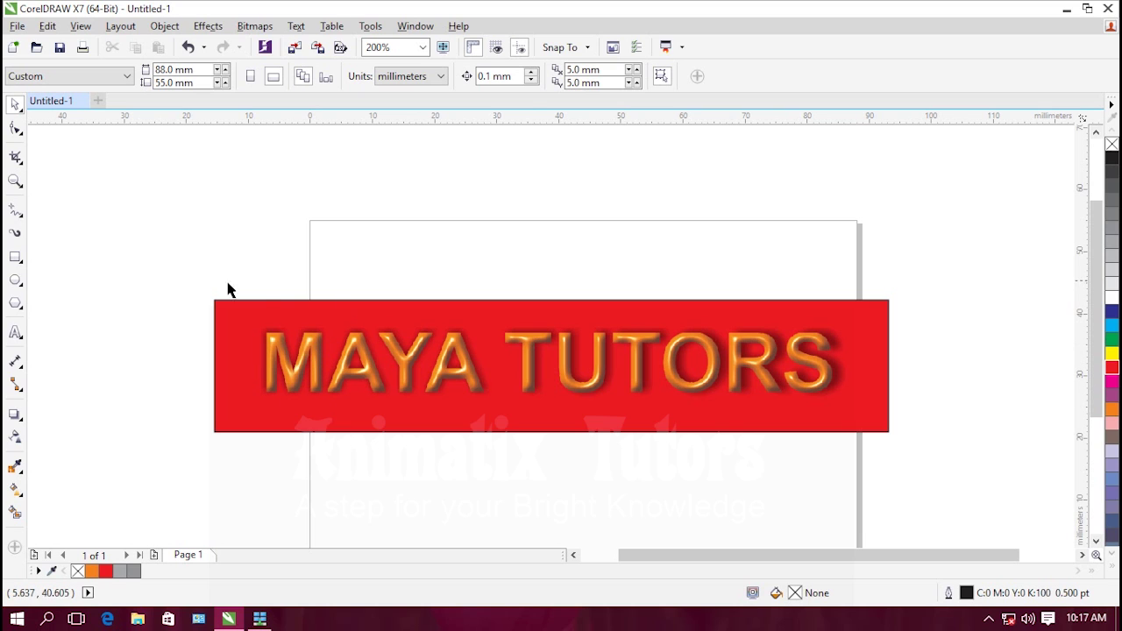
{"action": "left_click_drag", "start_coordinate": [758, 373], "coordinate": [737, 362]}
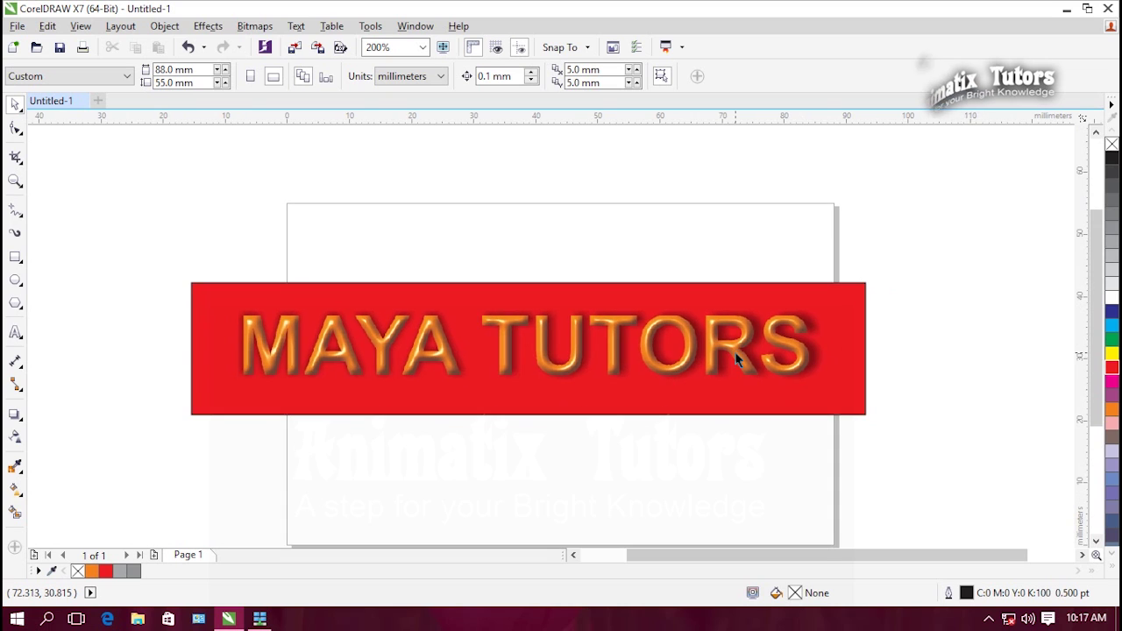
{"action": "scroll", "coordinate": [735, 354], "scroll_direction": "up", "scroll_amount": 1}
{"action": "scroll", "coordinate": [554, 362], "scroll_direction": "down", "scroll_amount": 1}
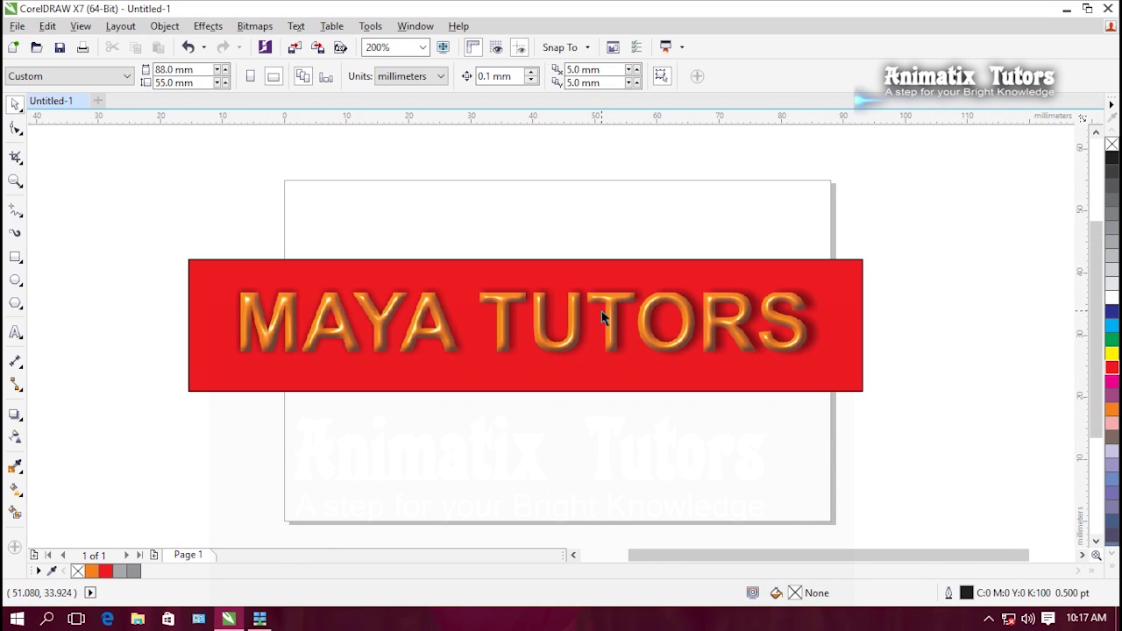
{"action": "left_click", "coordinate": [254, 25]}
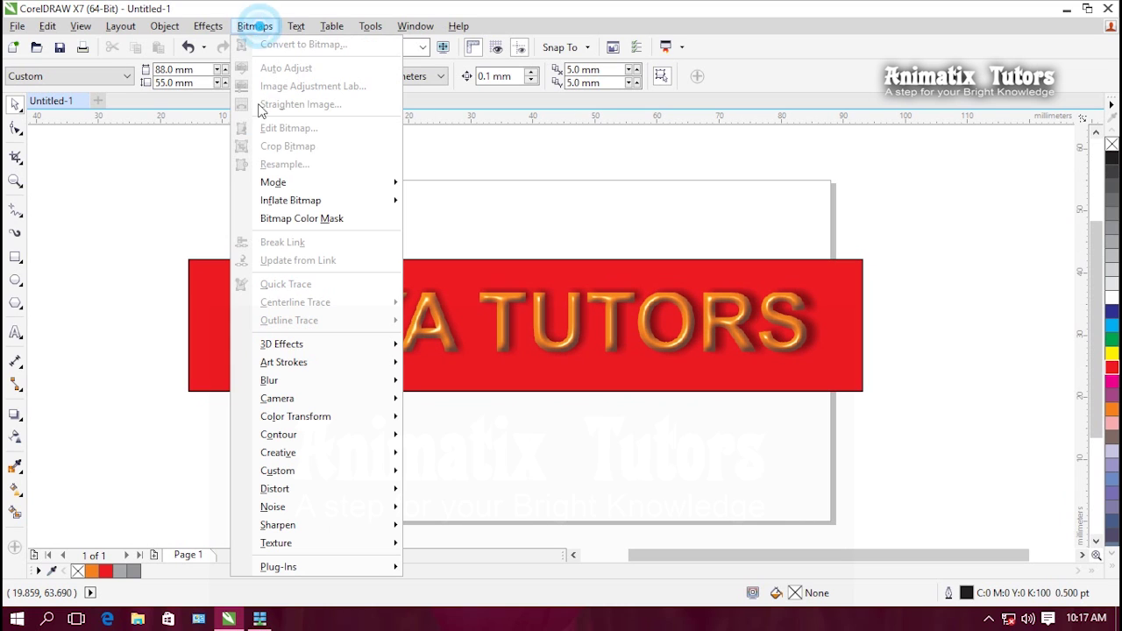
{"action": "mouse_move", "coordinate": [311, 363]}
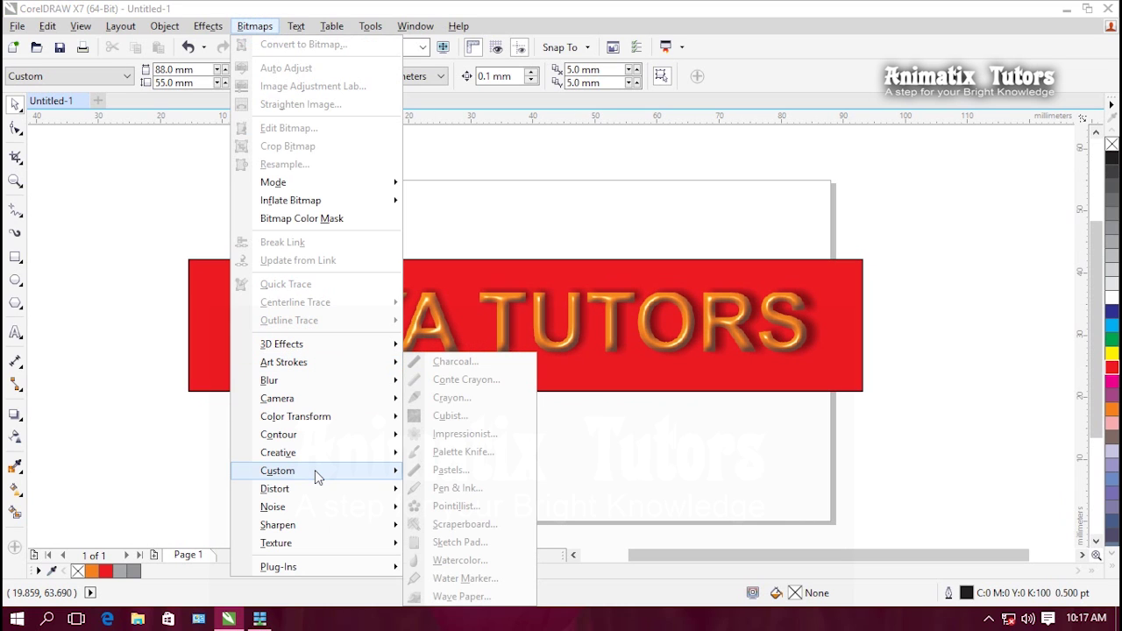
{"action": "mouse_move", "coordinate": [314, 470]}
{"action": "left_click", "coordinate": [693, 469]}
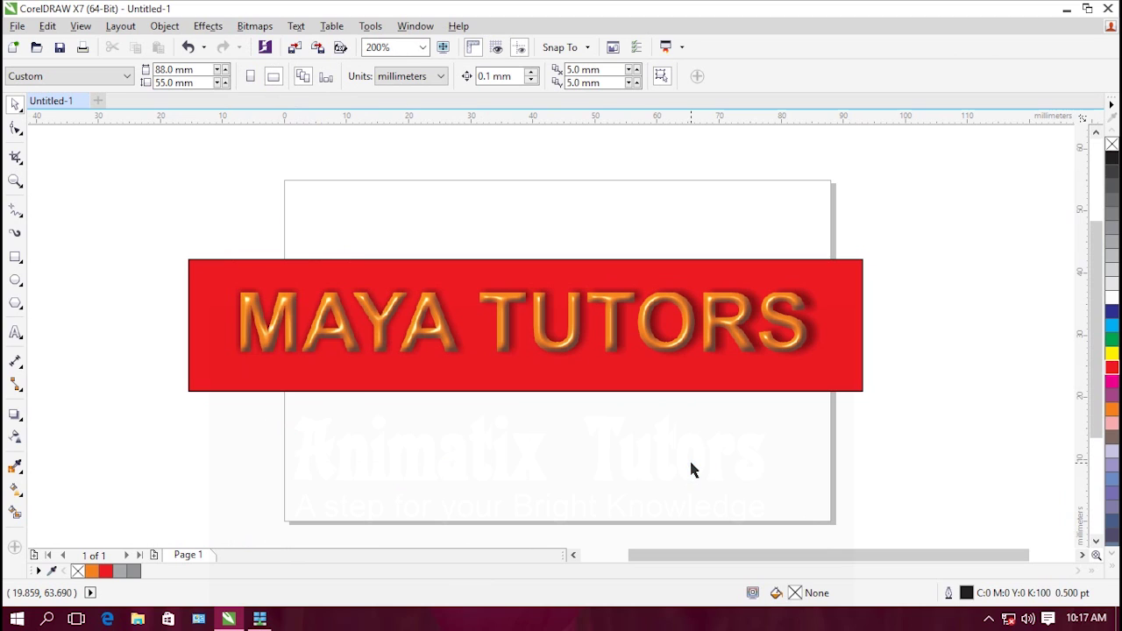